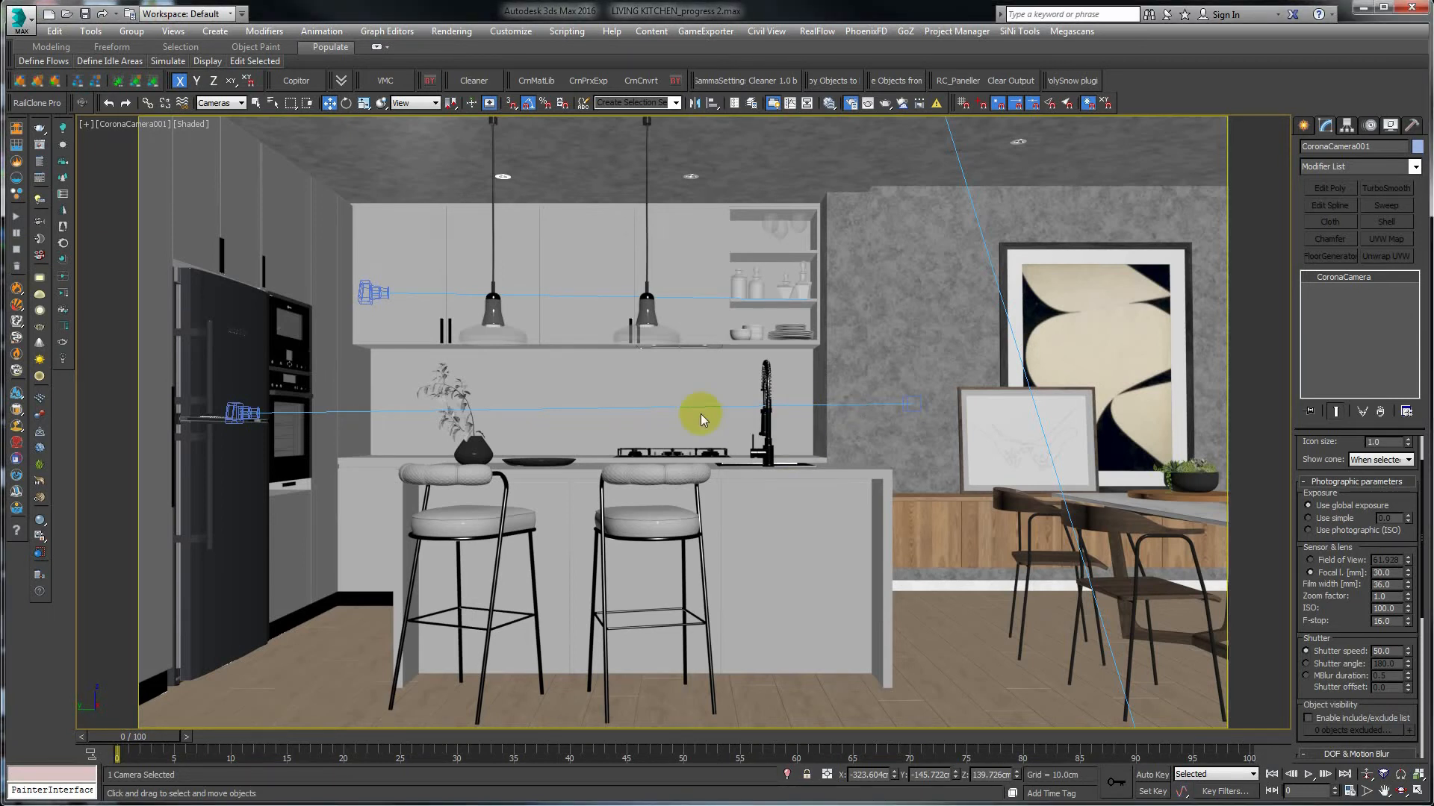
Switch the viewport to CoronaCamera002 and render that view.
key(t)
key(c)
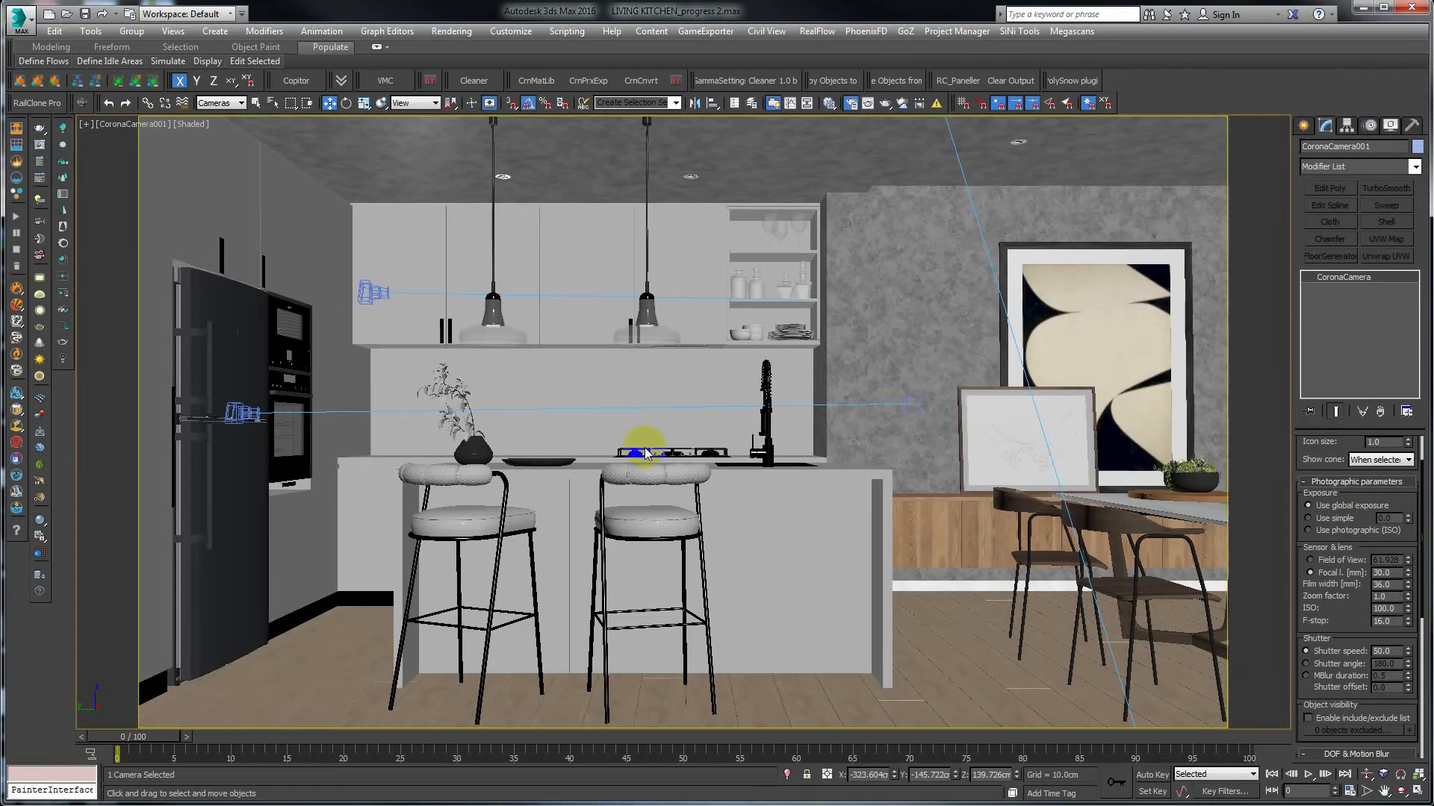
click(544, 389)
key(c)
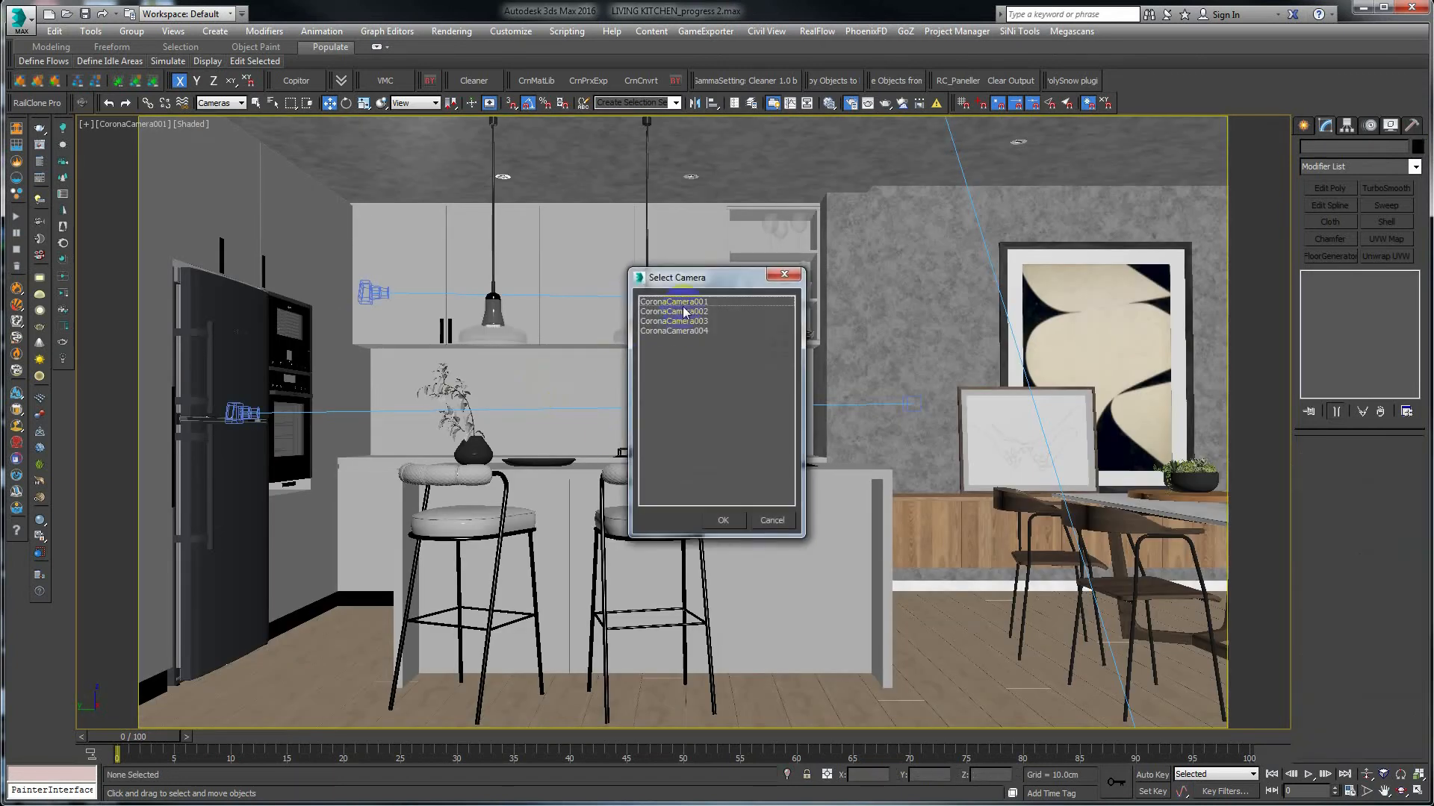
double_click(681, 311)
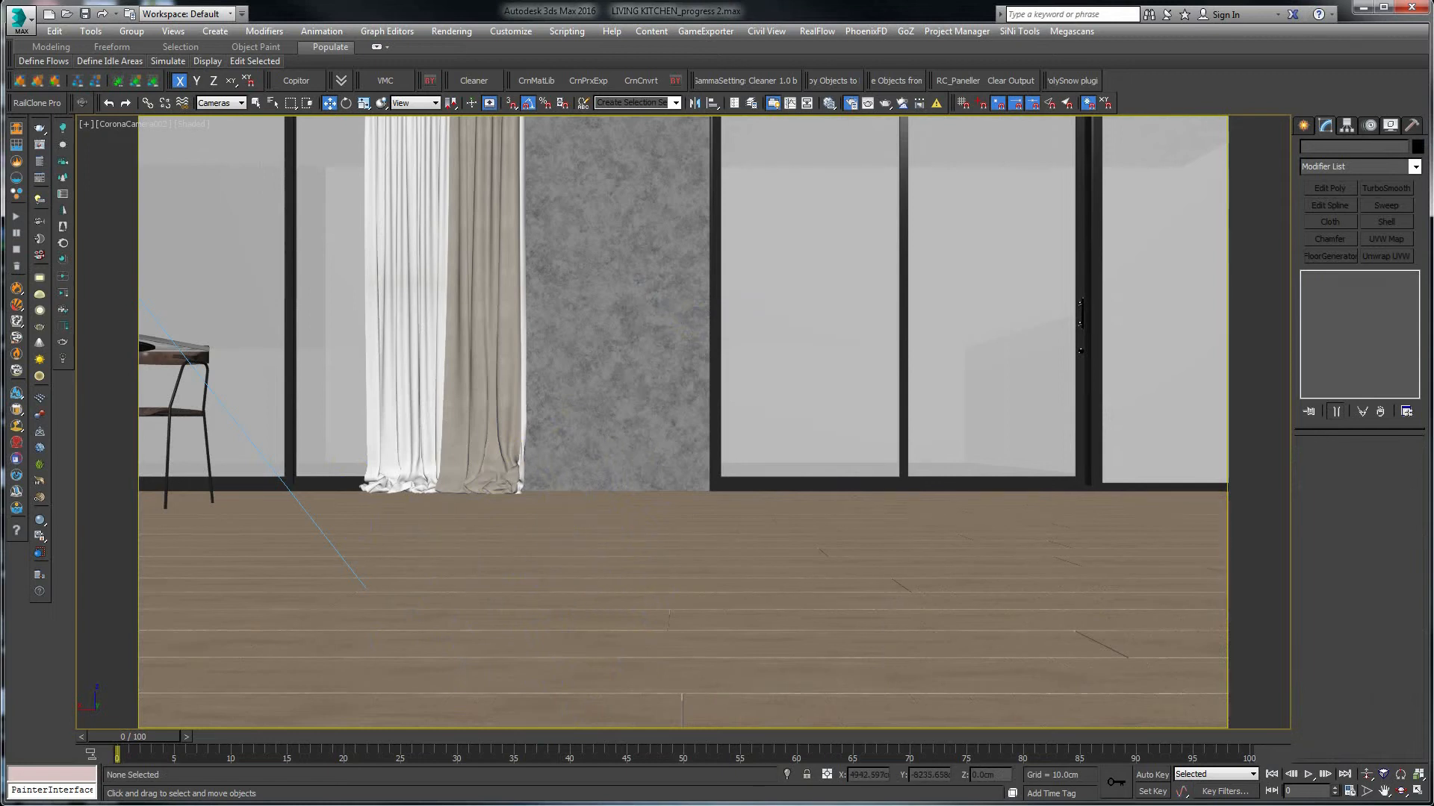
key(shift+q)
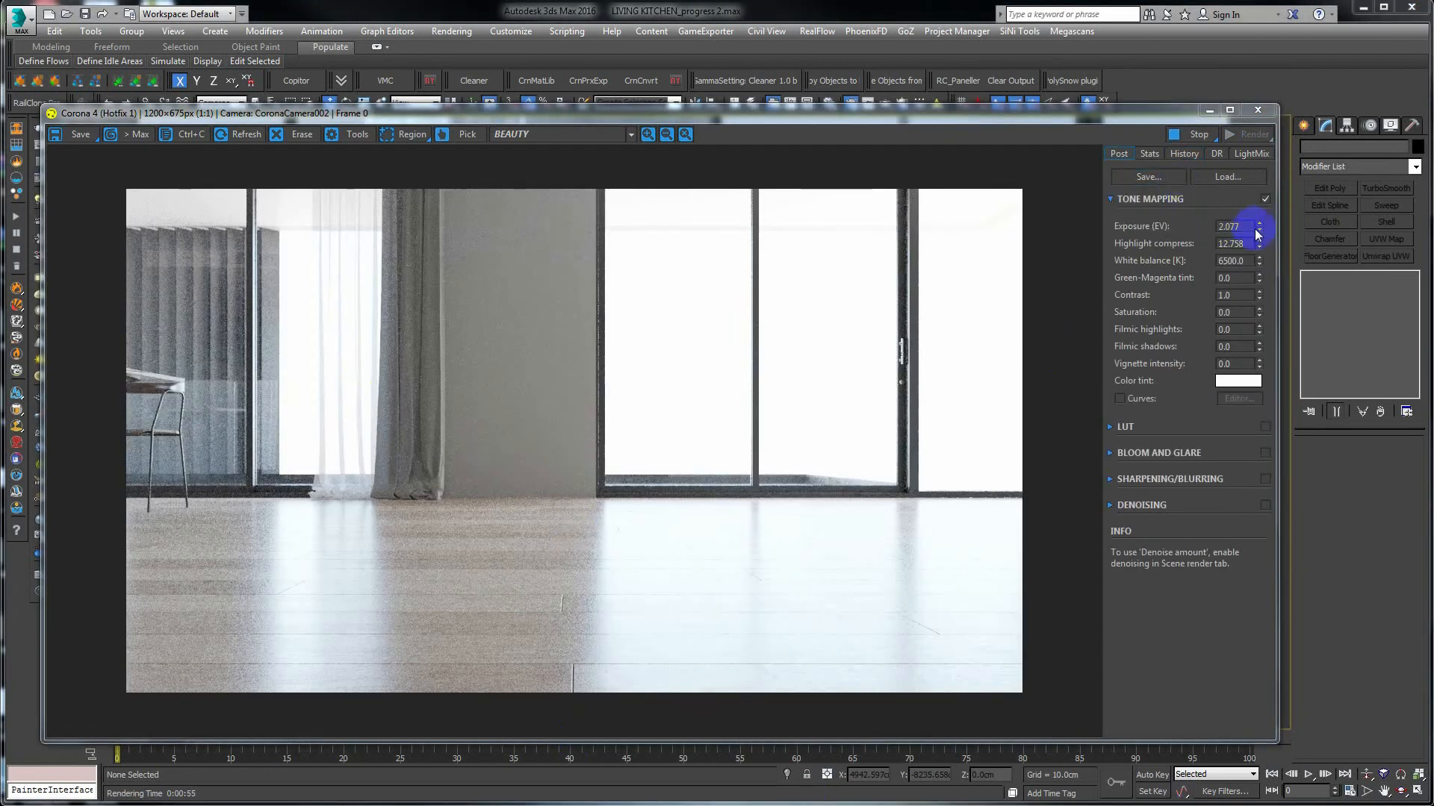
Lower the render's exposure to 1.063 EV and compare it with the living room reference photo.
drag(1260, 229, 1254, 351)
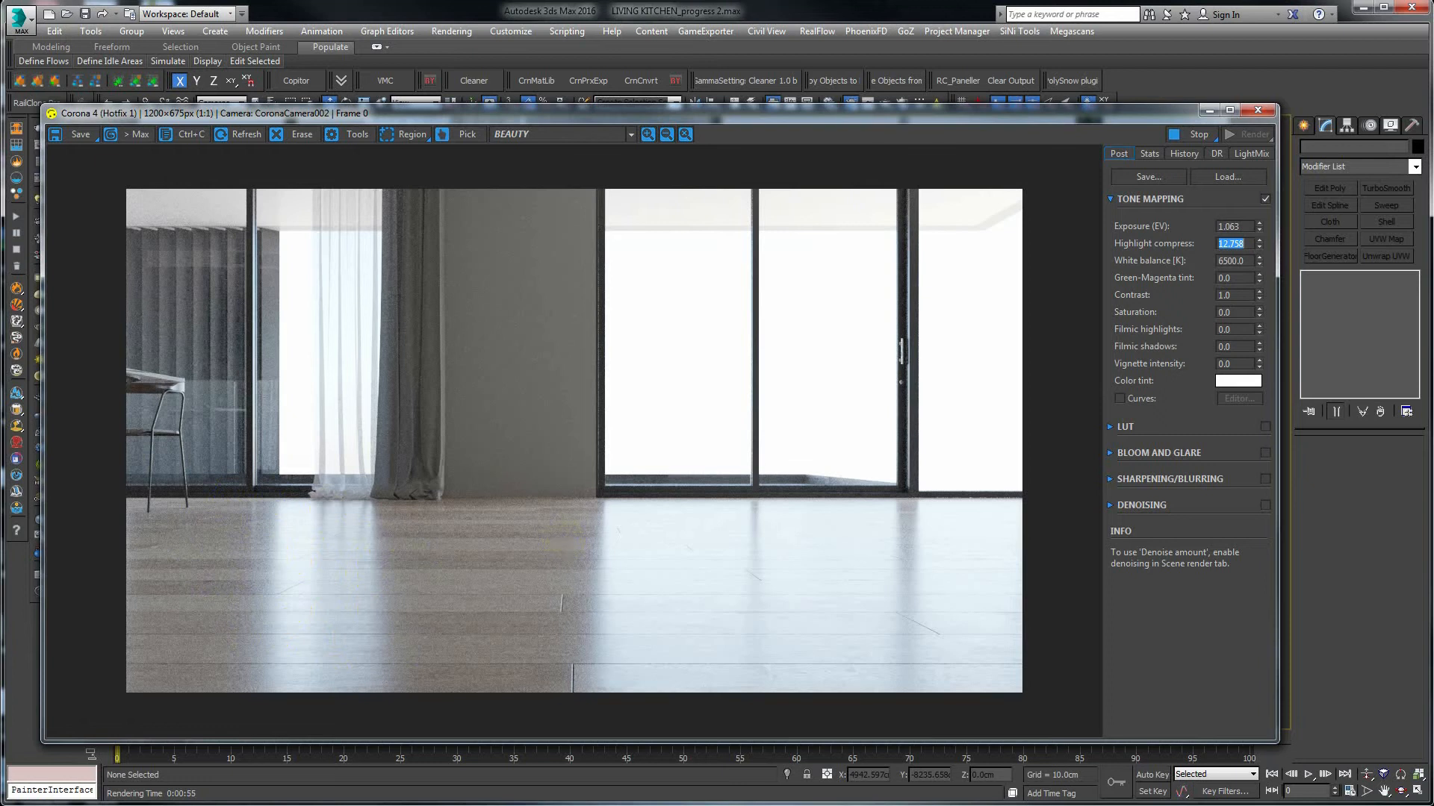
key(alt+Tab)
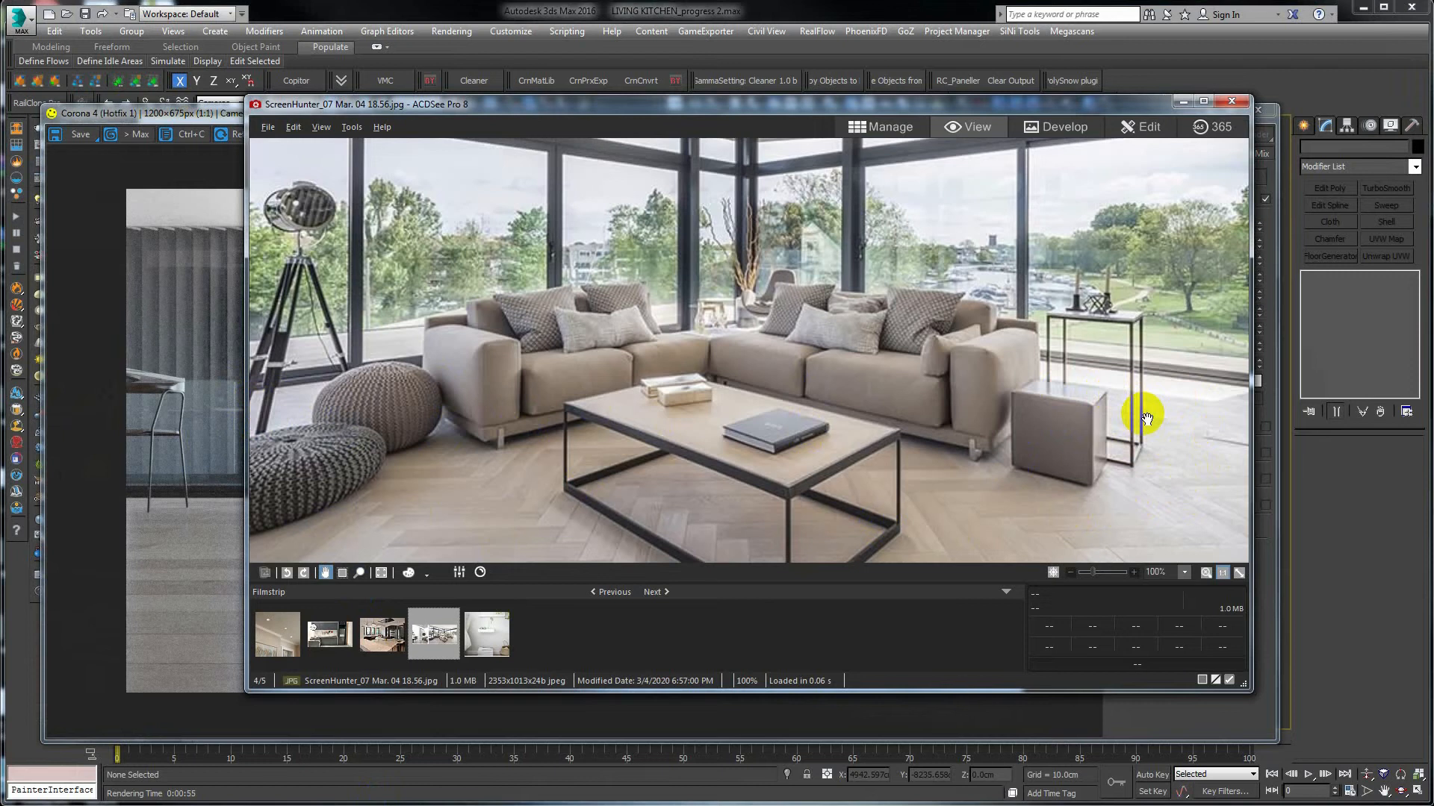
click(1177, 103)
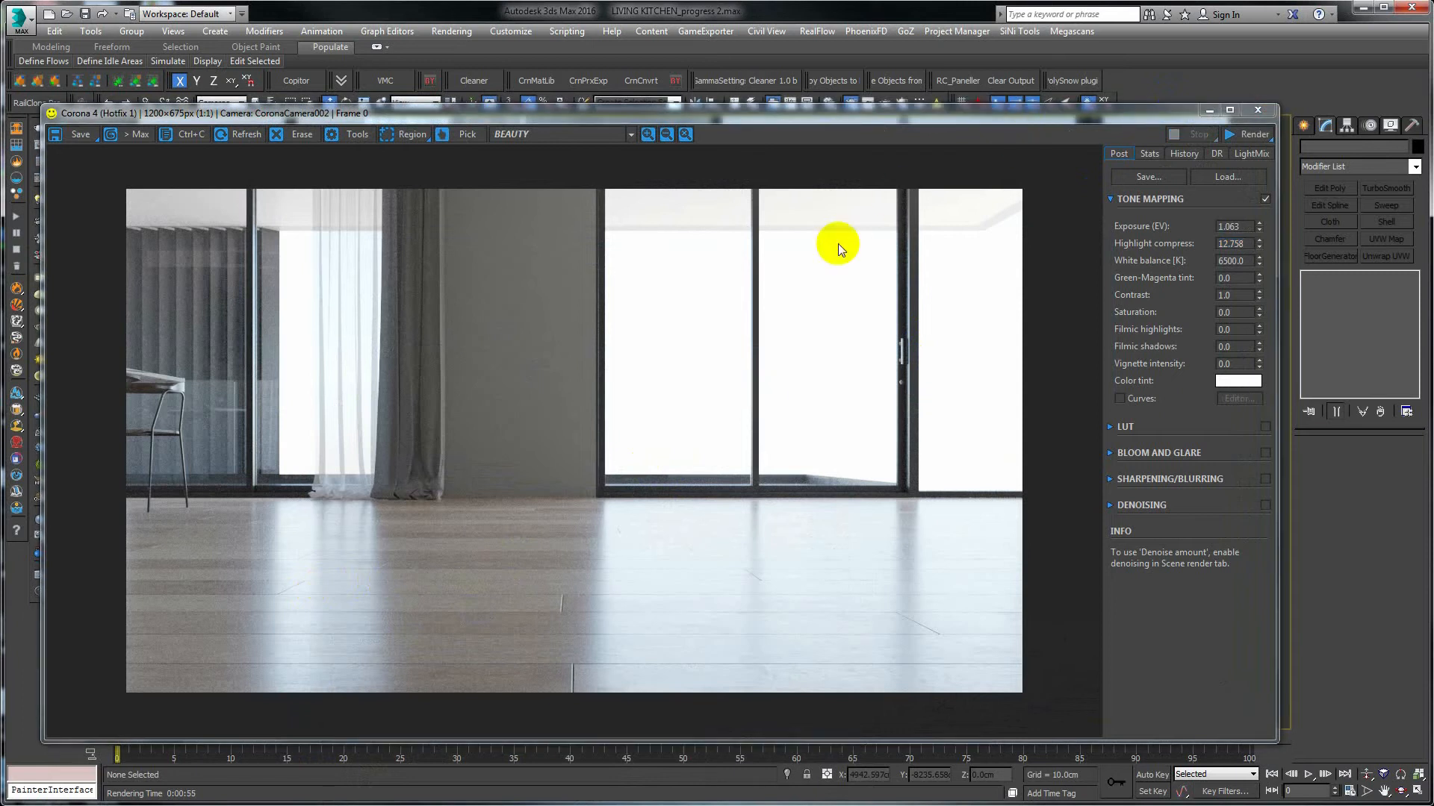
click(1258, 109)
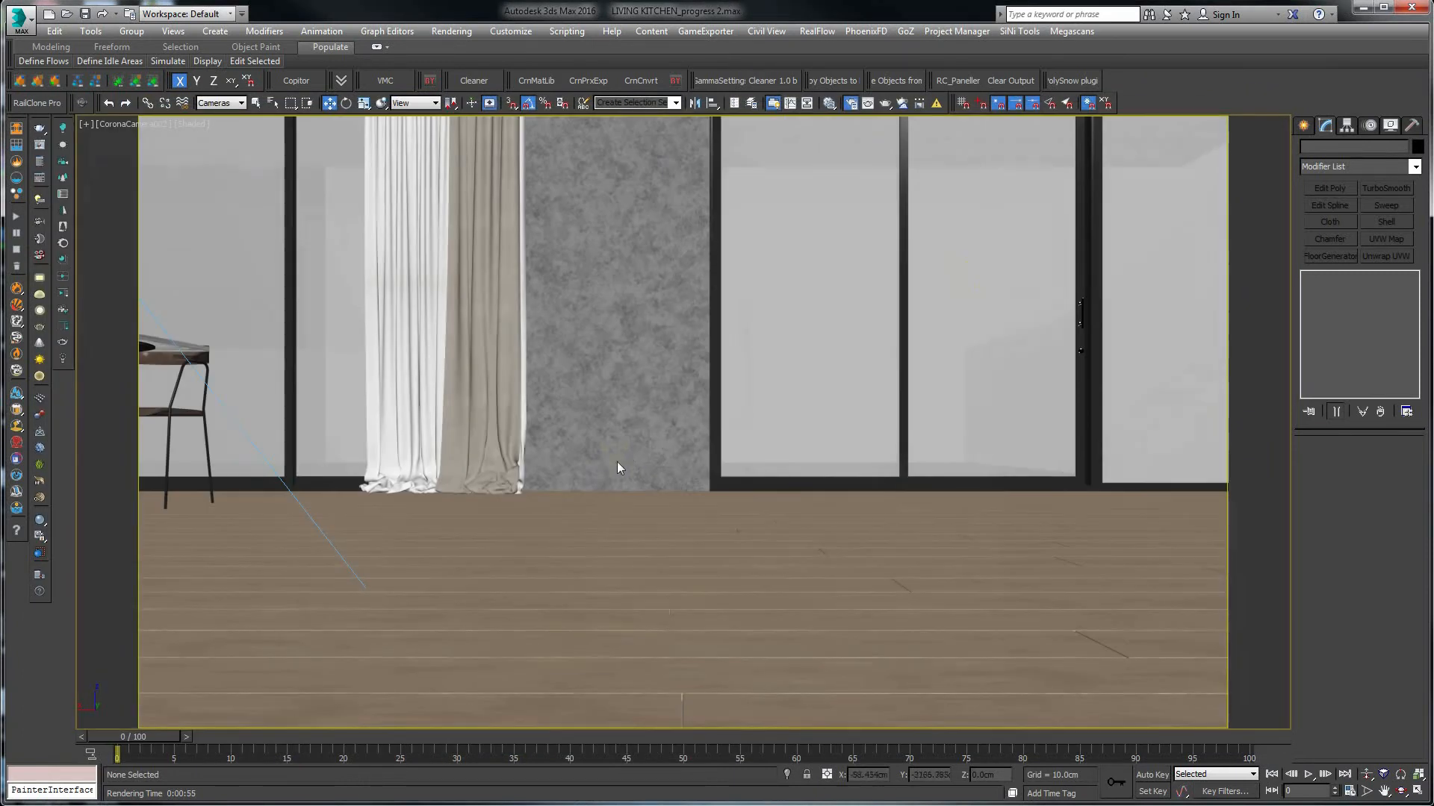
Switch the viewport to CoronaCamera003 and render that view.
key(c)
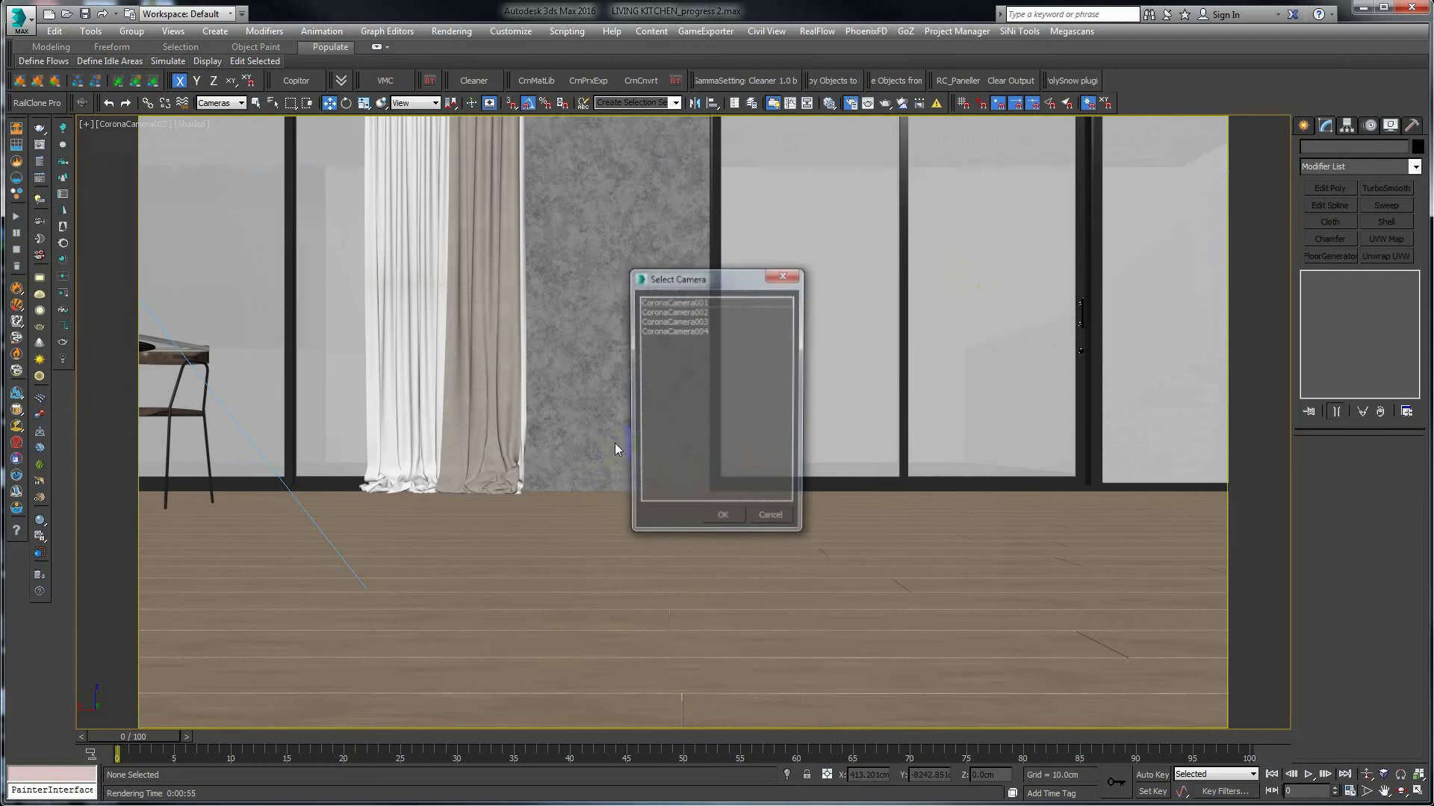
click(671, 312)
double_click(670, 312)
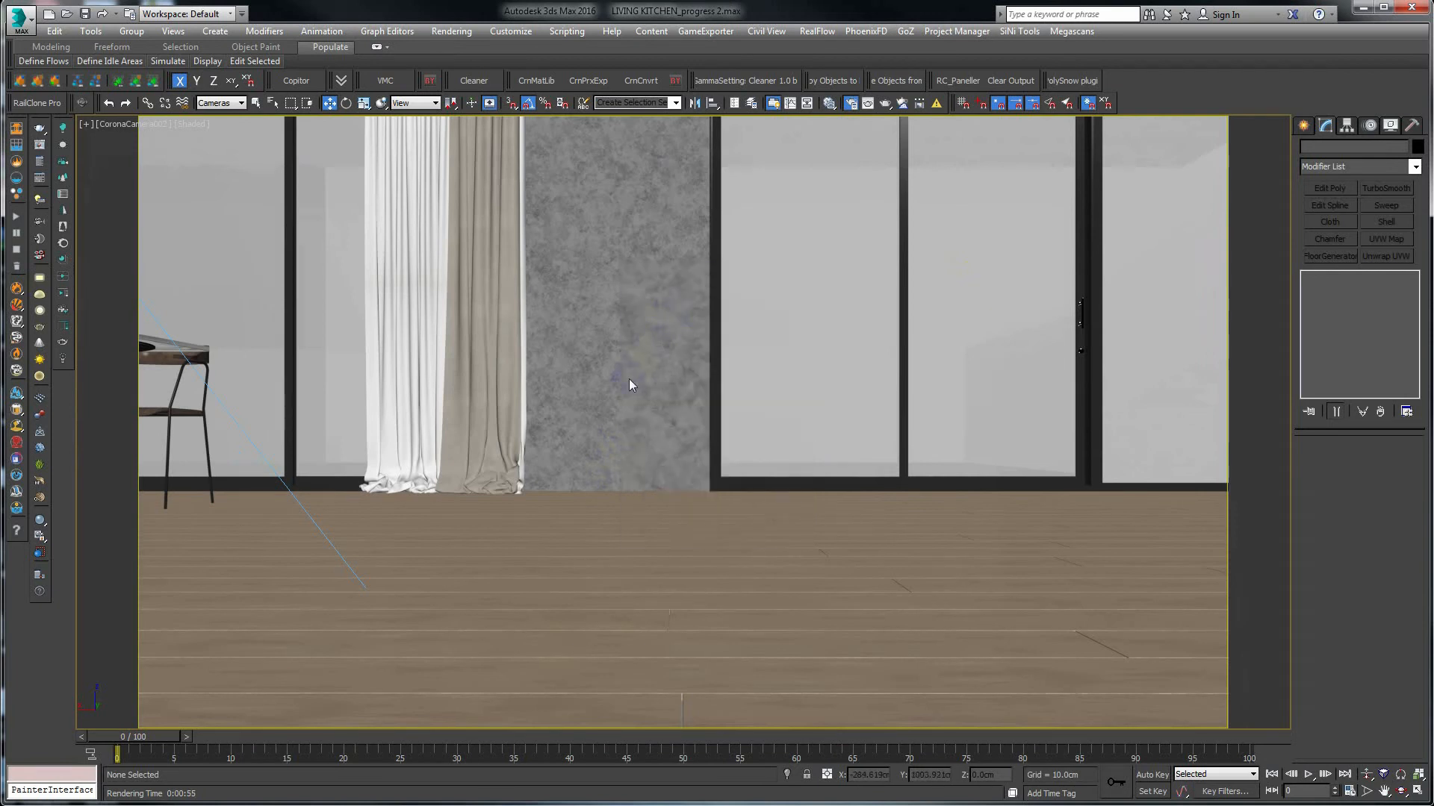
key(c)
double_click(670, 321)
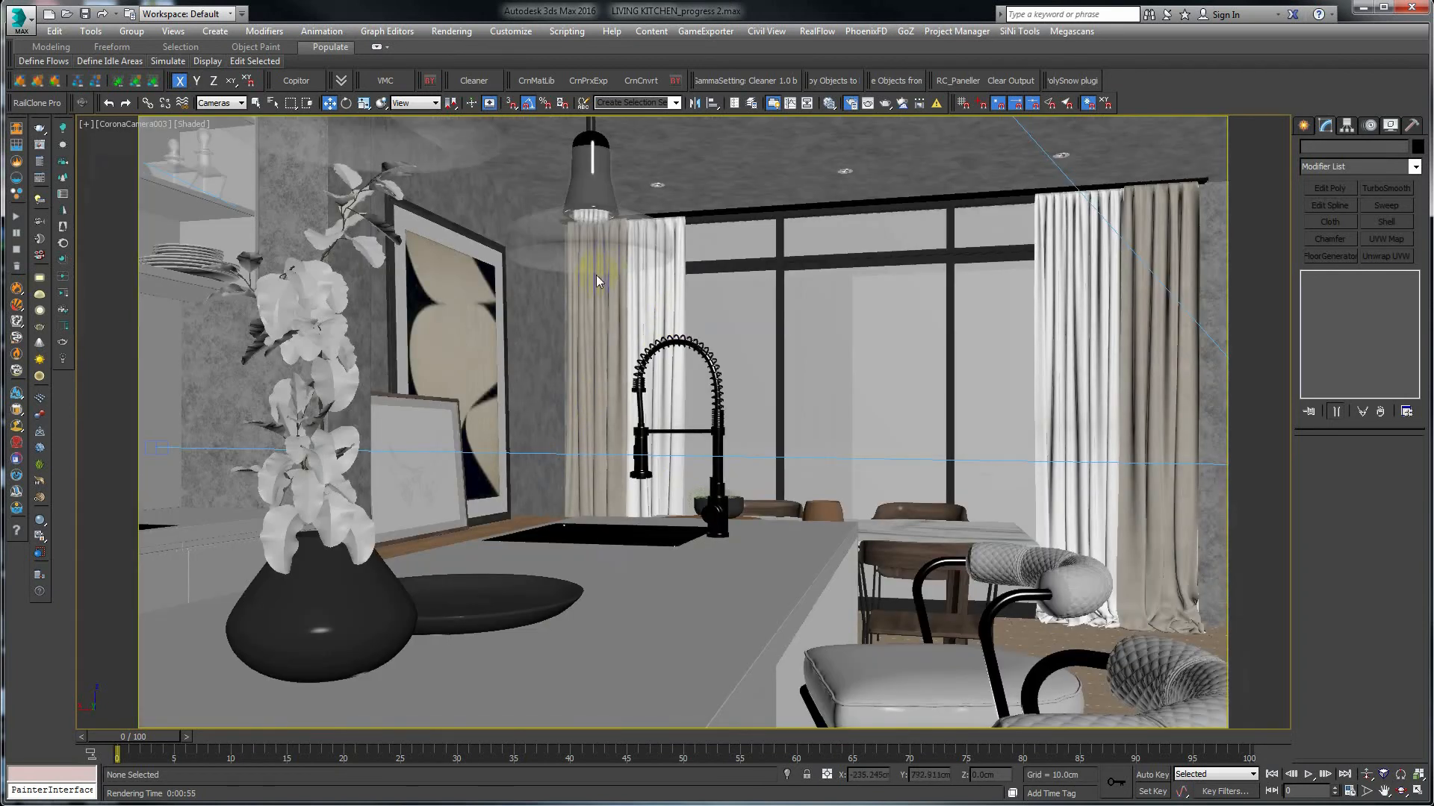
click(360, 670)
key(shift+q)
click(460, 541)
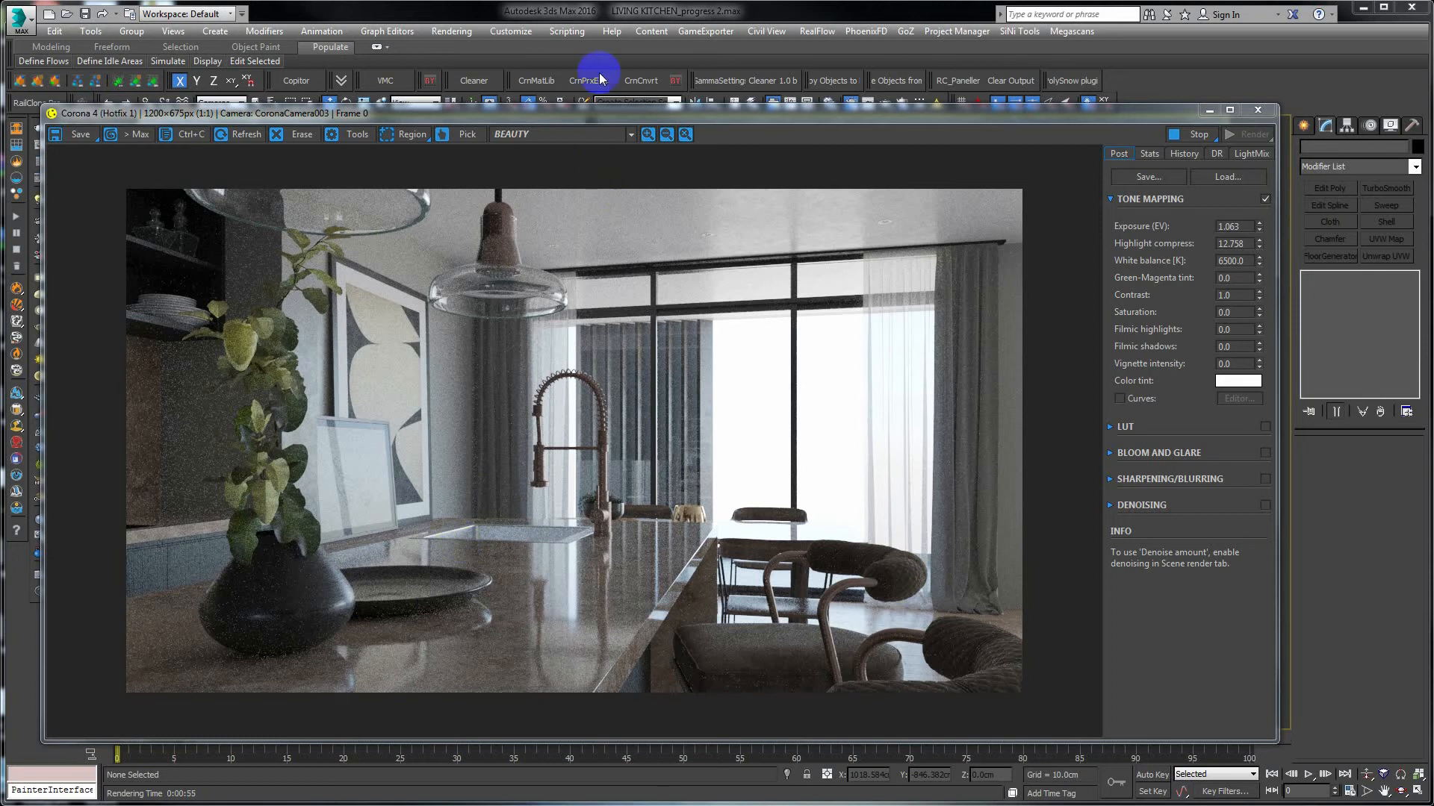
Raise the render's exposure to 2.095 EV.
drag(587, 116, 623, 137)
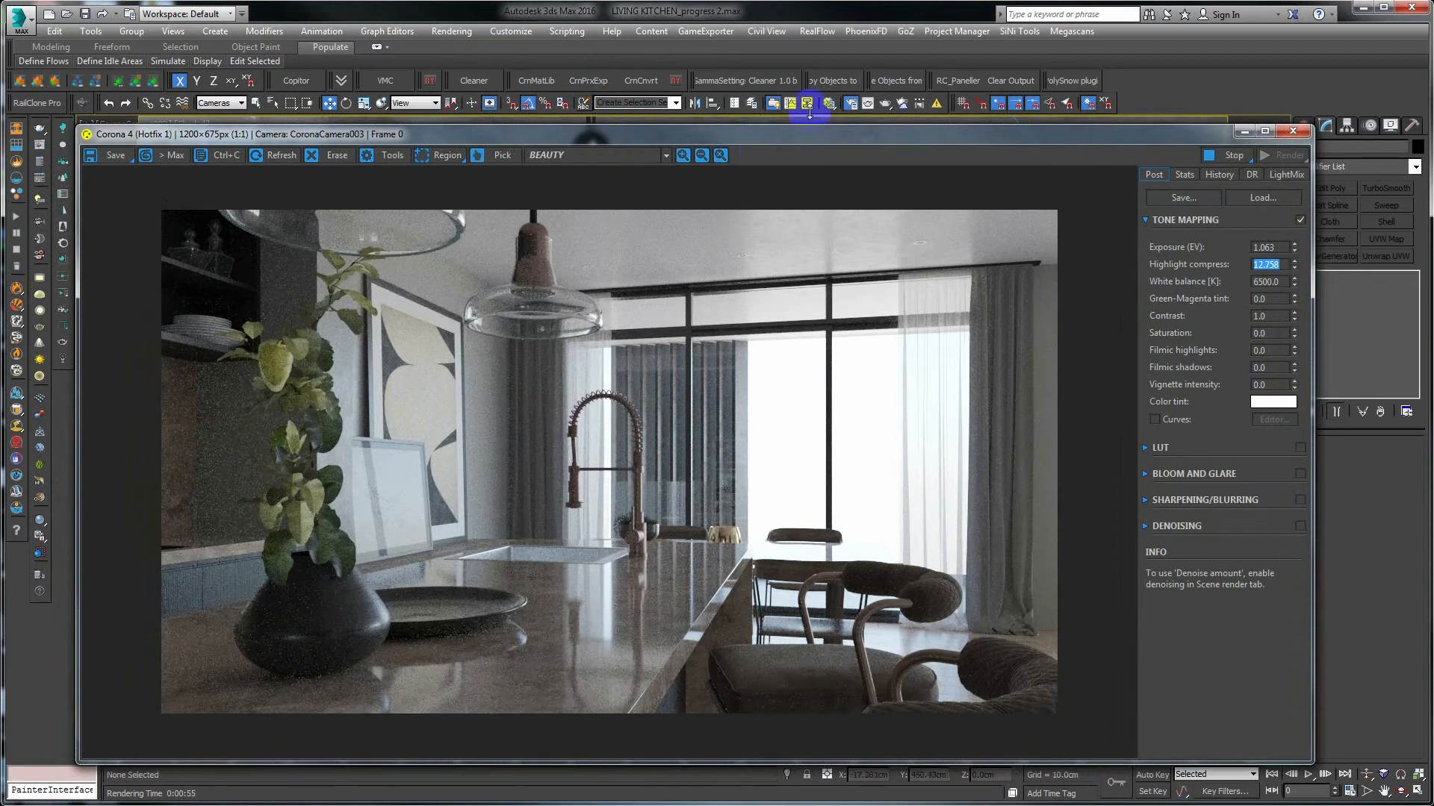
drag(1294, 244, 1289, 233)
drag(1283, 139, 1268, 113)
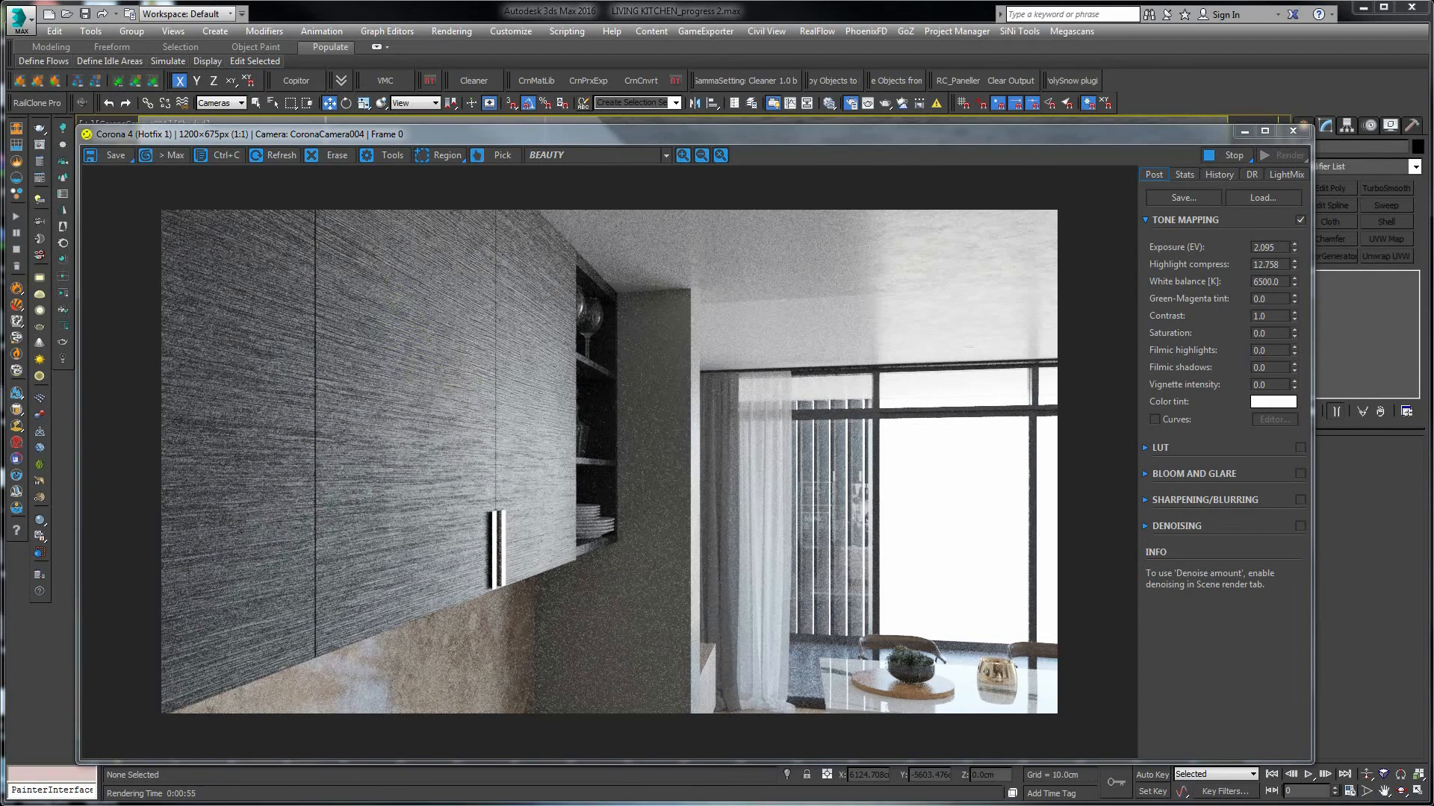
Switch to ACDSee and examine the cabinet finish up close in the KITCHEN CABINET.jpg reference photo.
key(alt+Tab)
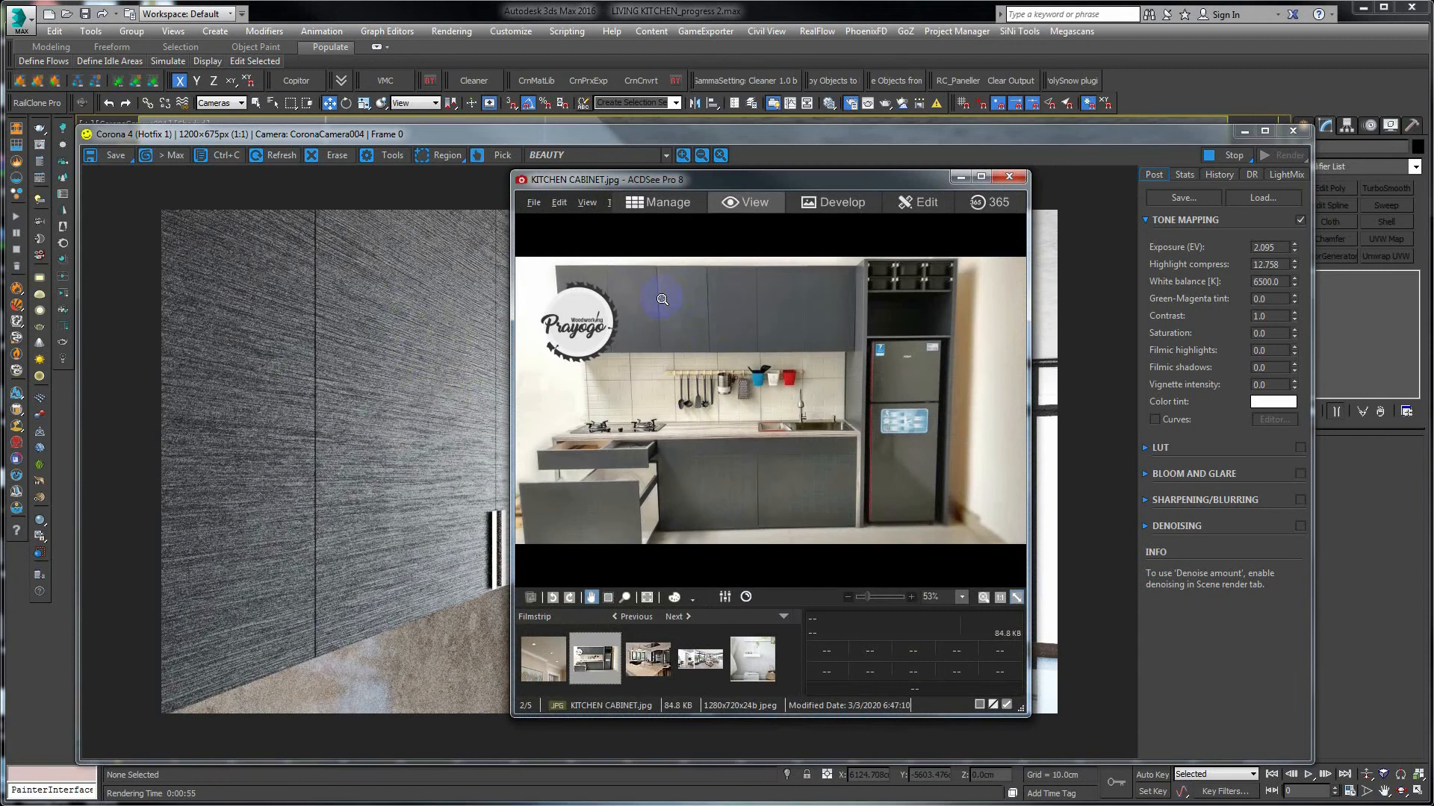
click(827, 345)
drag(729, 346, 756, 375)
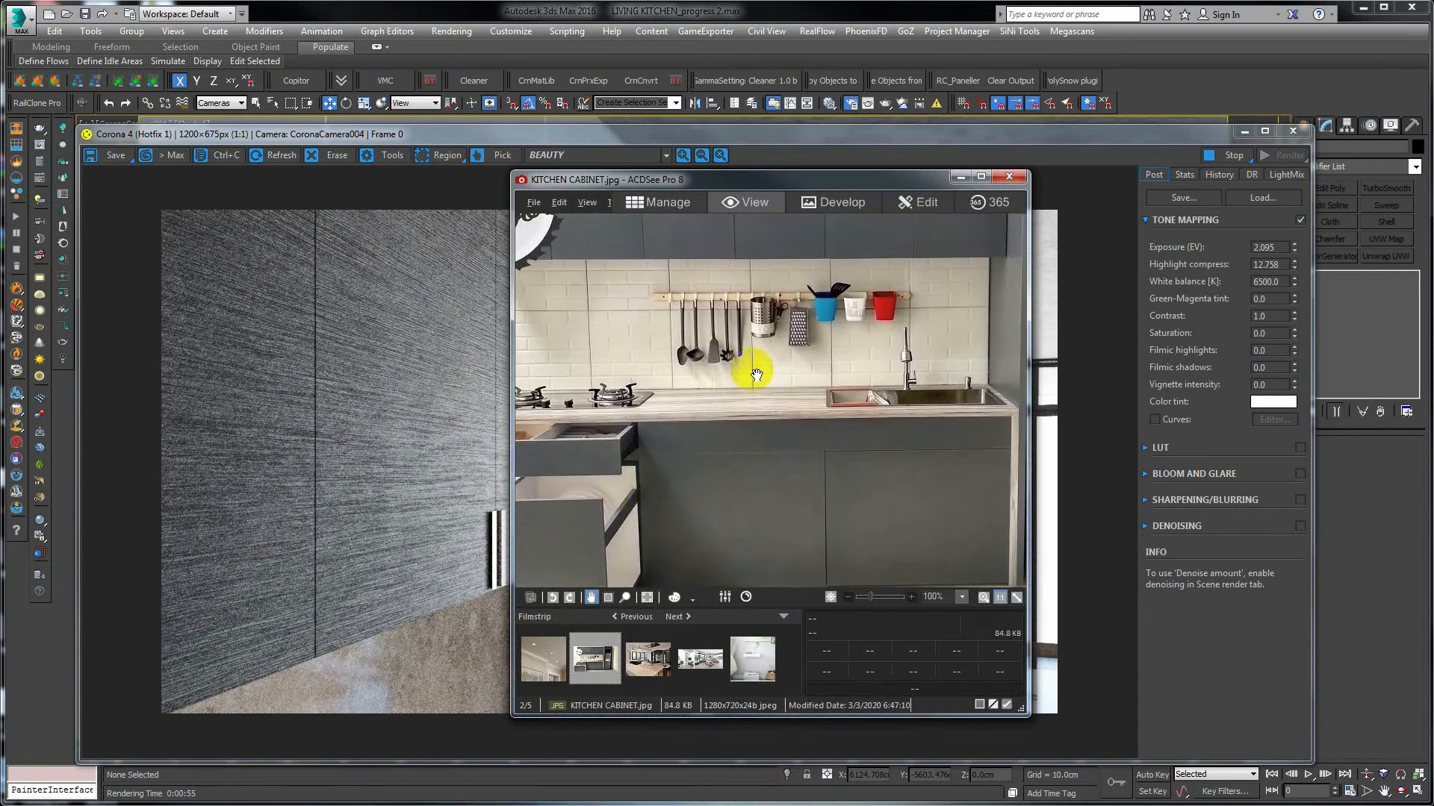
click(960, 177)
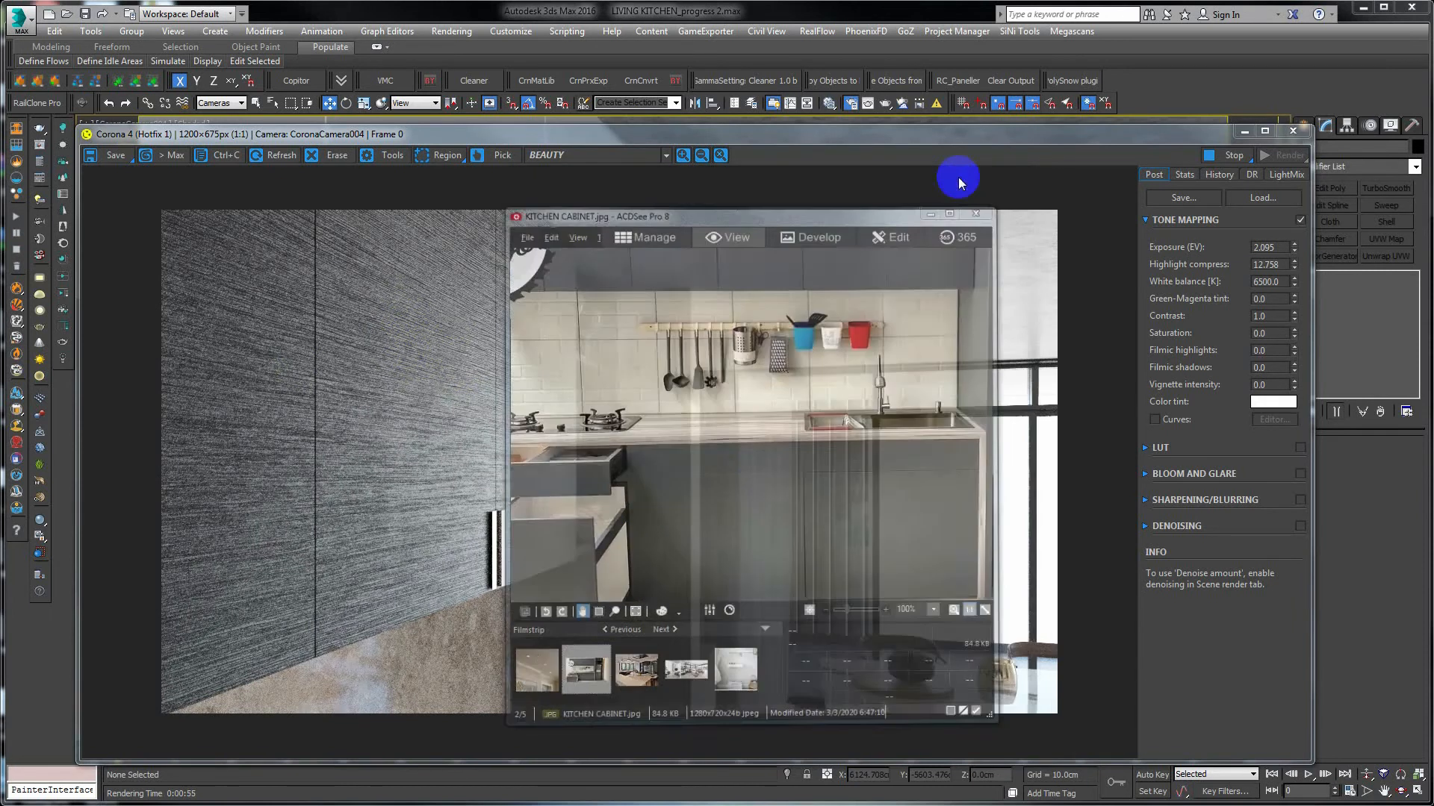
Stop the CoronaCamera004 render and close the three wood material previews in the Slate Material Editor.
click(1230, 156)
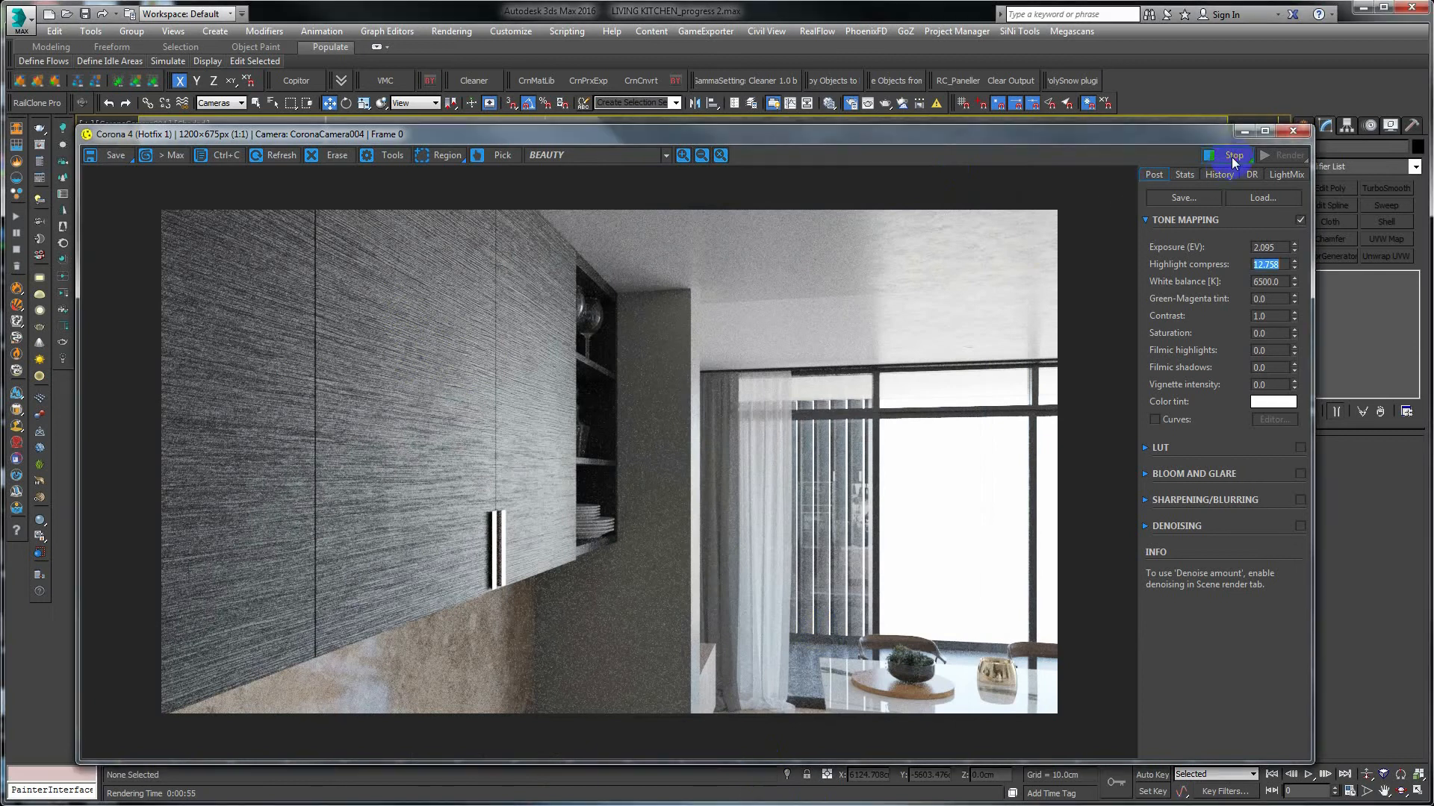
click(1244, 132)
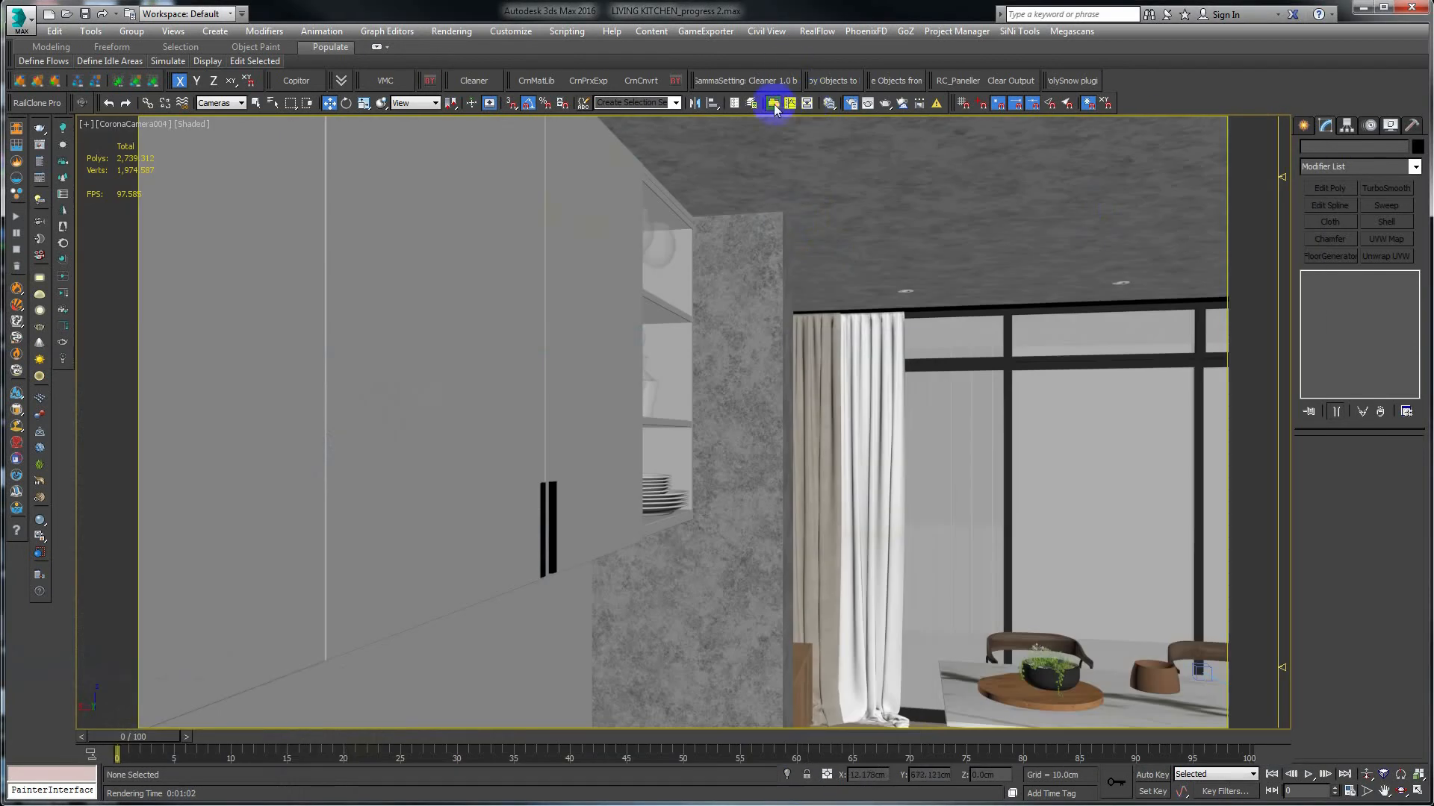
click(829, 103)
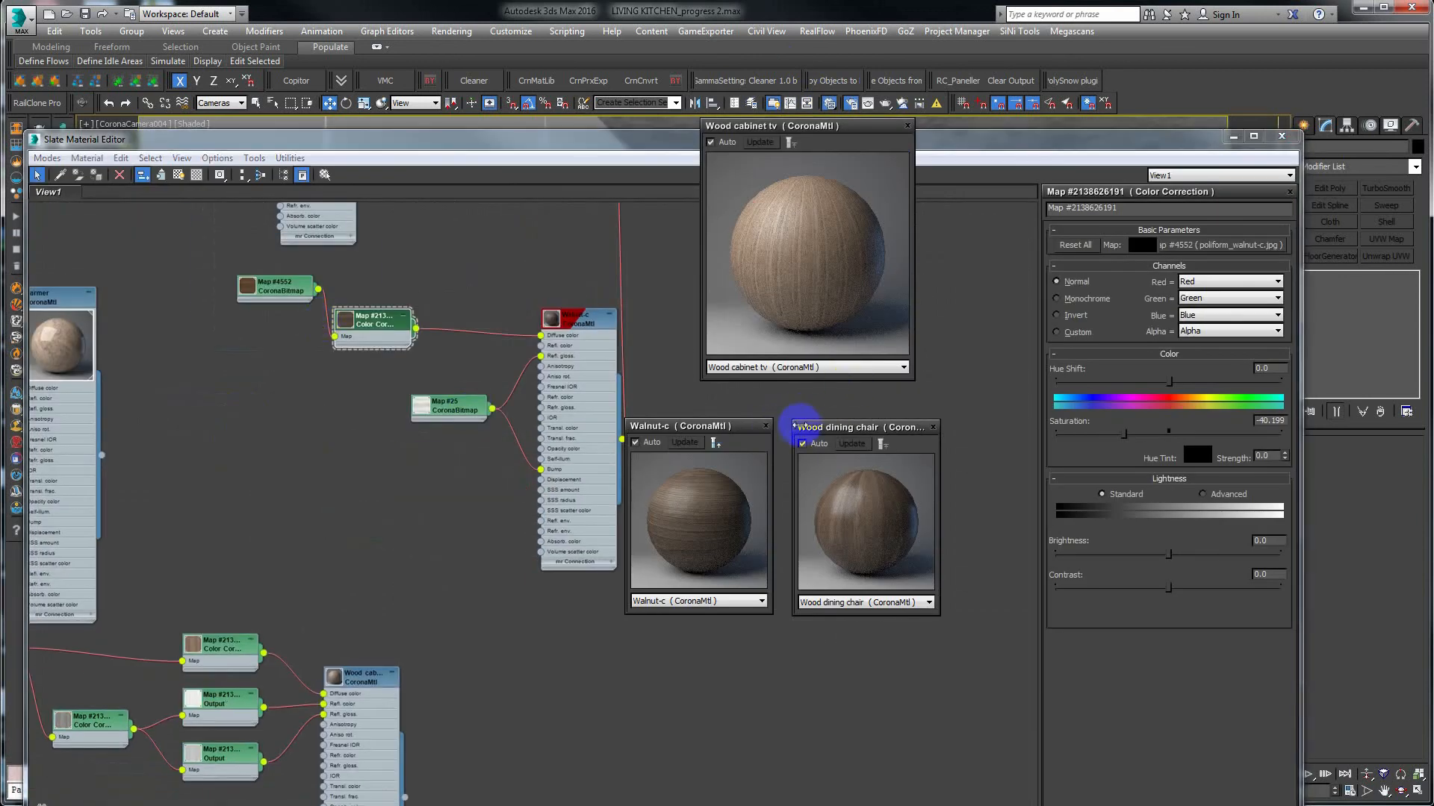
click(766, 426)
click(933, 428)
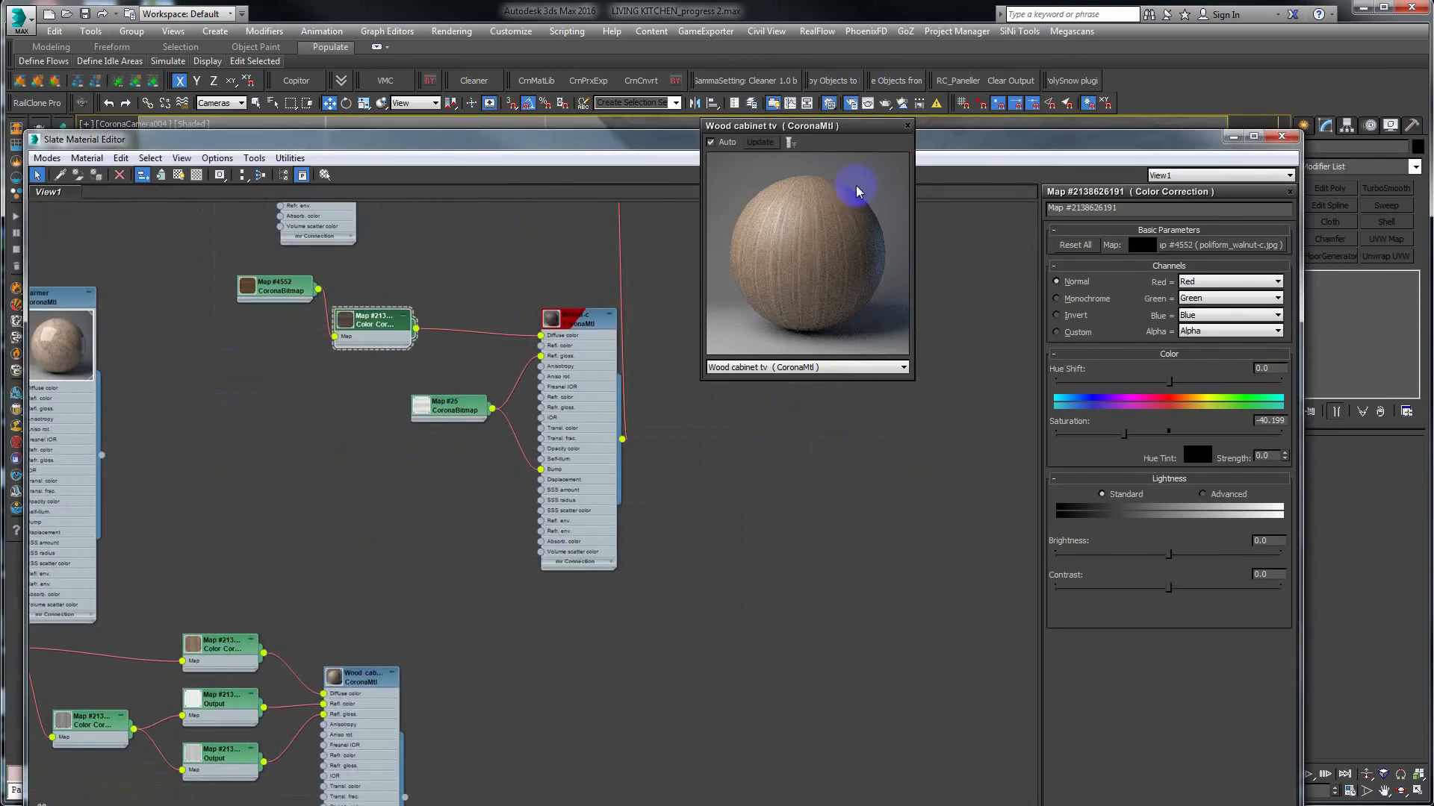
click(908, 126)
Disconnect the normal bitmap from the Bump input of the kitchen cabinet material.
middle_drag(293, 517, 442, 353)
scroll(457, 419, down, 2)
scroll(447, 496, down, 4)
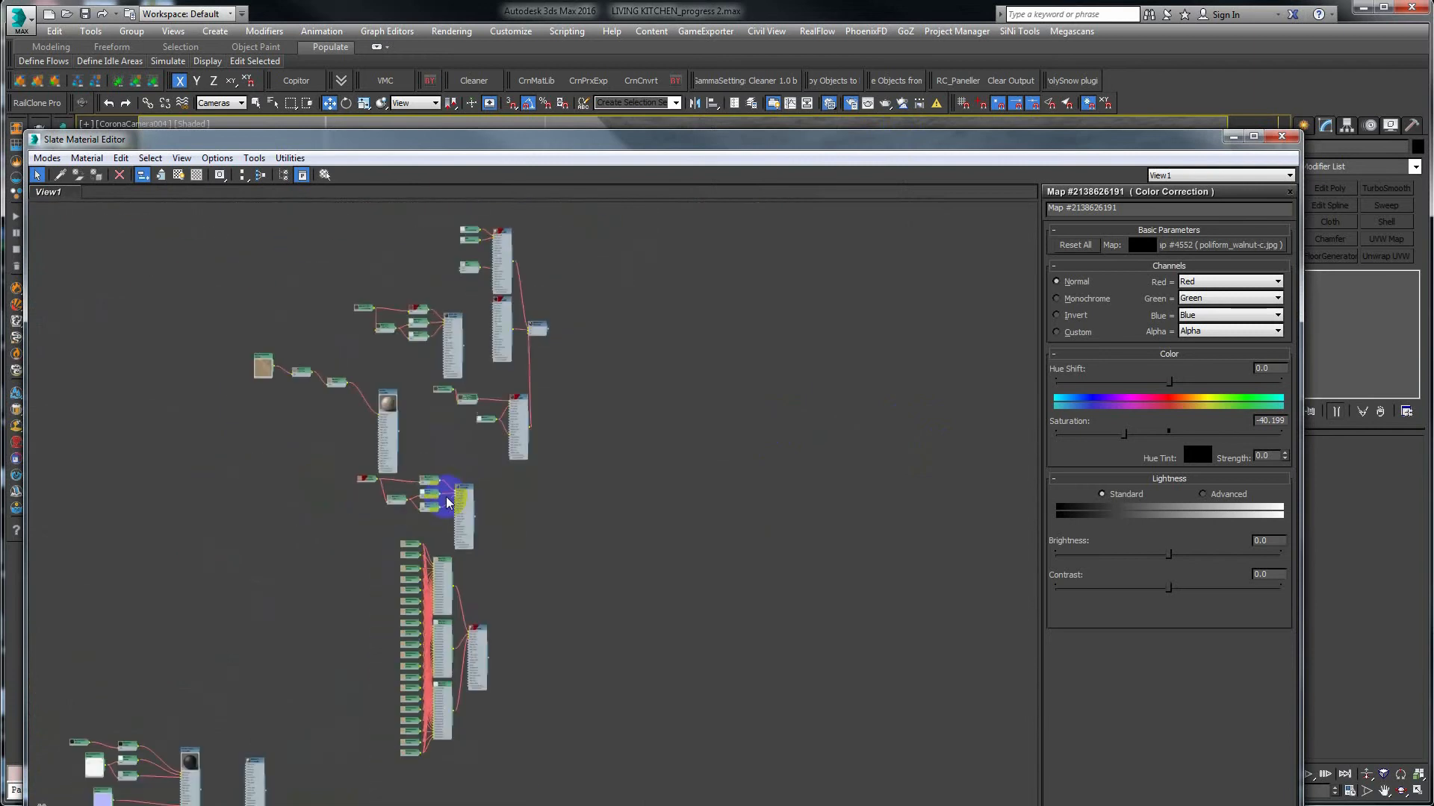
middle_drag(418, 648, 707, 313)
scroll(458, 439, up, 6)
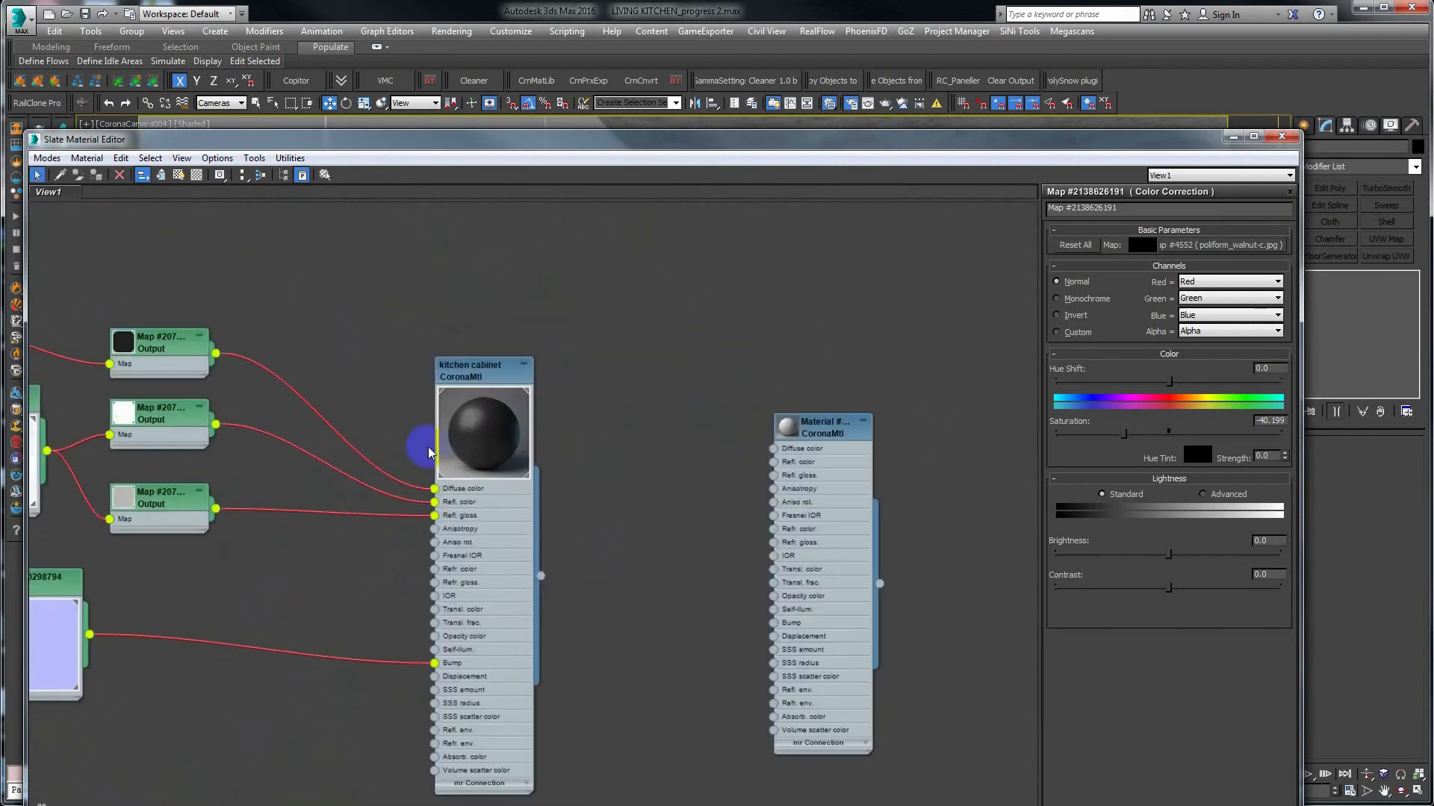
click(481, 372)
middle_drag(374, 576, 527, 307)
drag(582, 413, 468, 346)
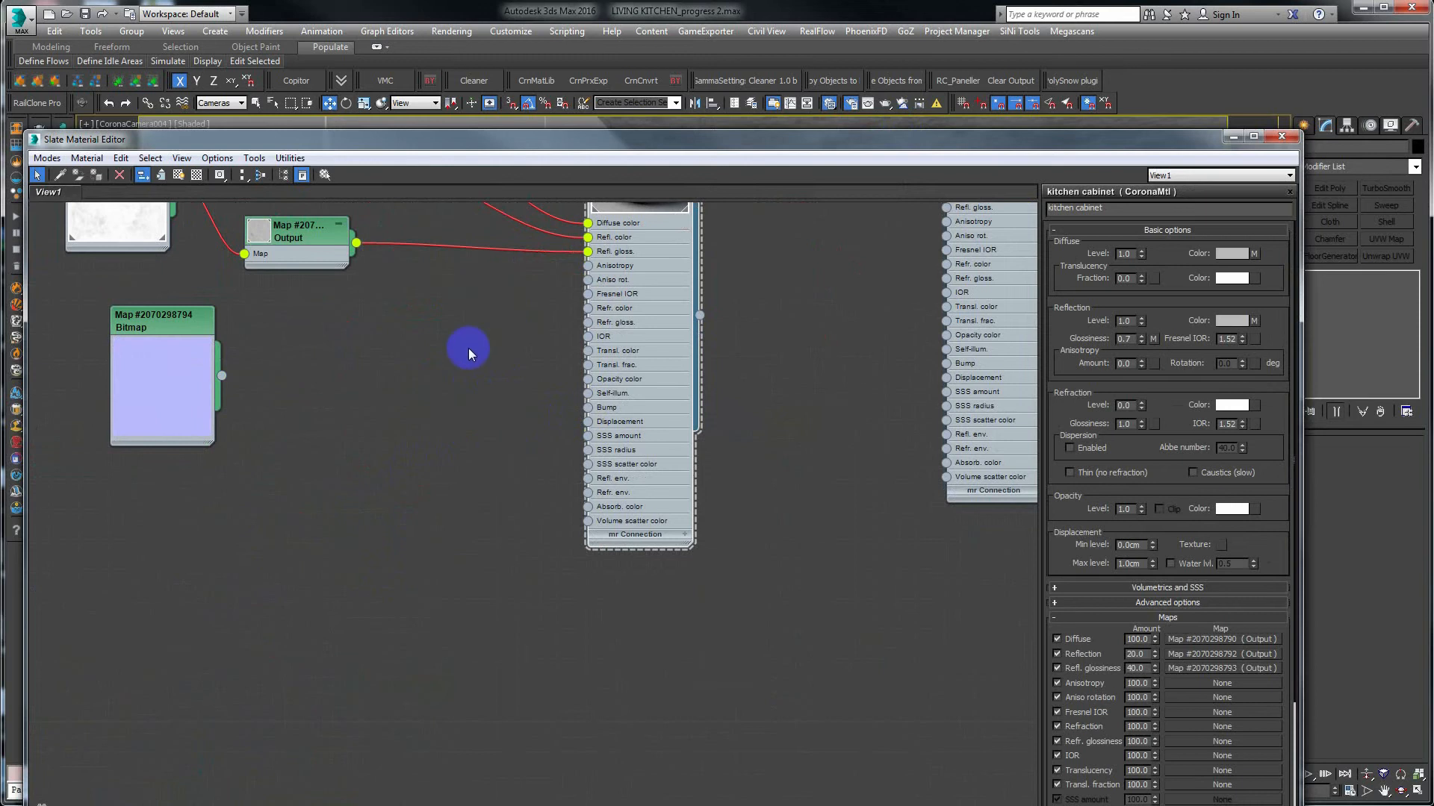
Examine the kitchen cabinet material's output maps and its reflection and glossiness map amounts.
middle_drag(468, 346, 502, 508)
drag(599, 258, 644, 287)
middle_drag(361, 386, 311, 348)
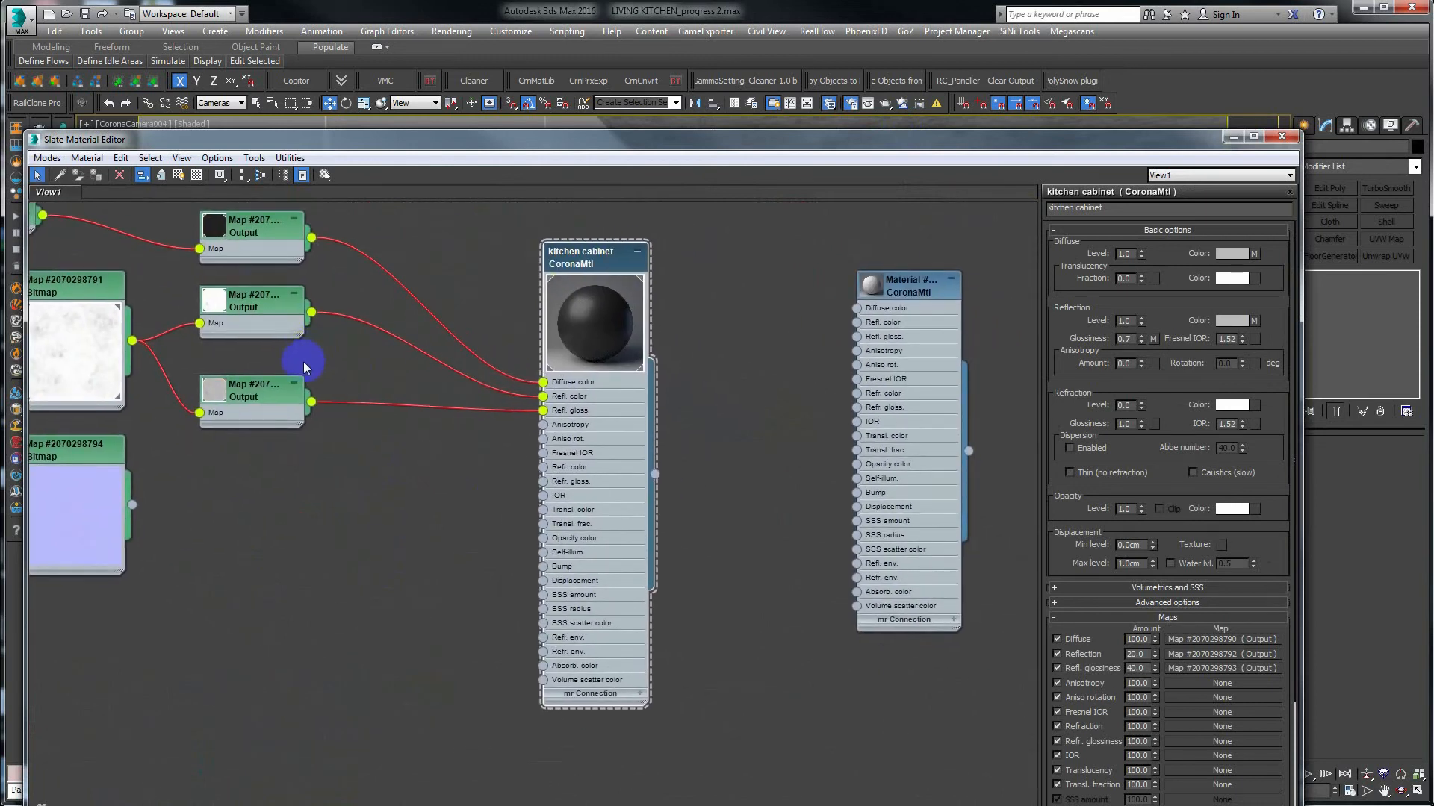
scroll(303, 361, up, 2)
click(198, 270)
double_click(239, 392)
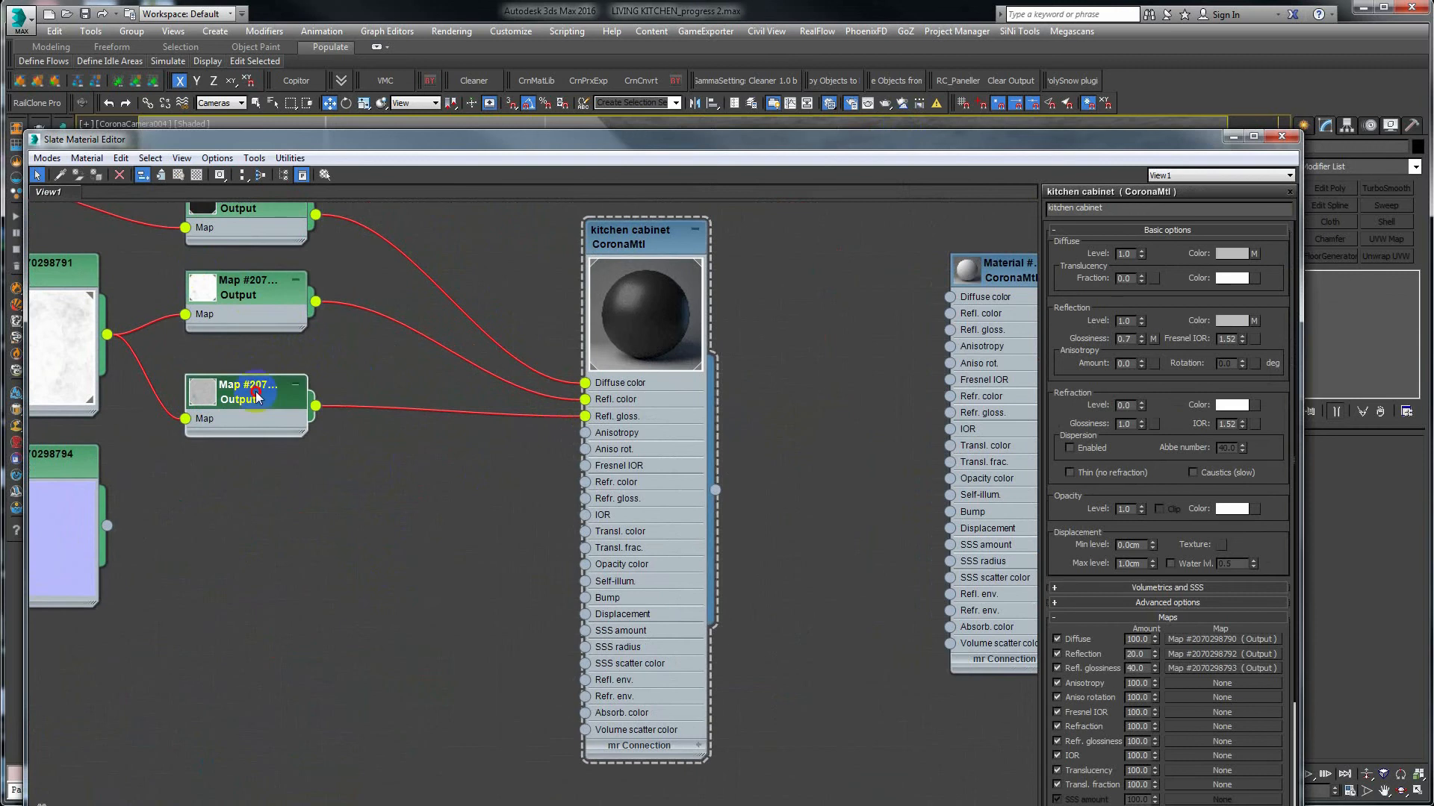
double_click(636, 245)
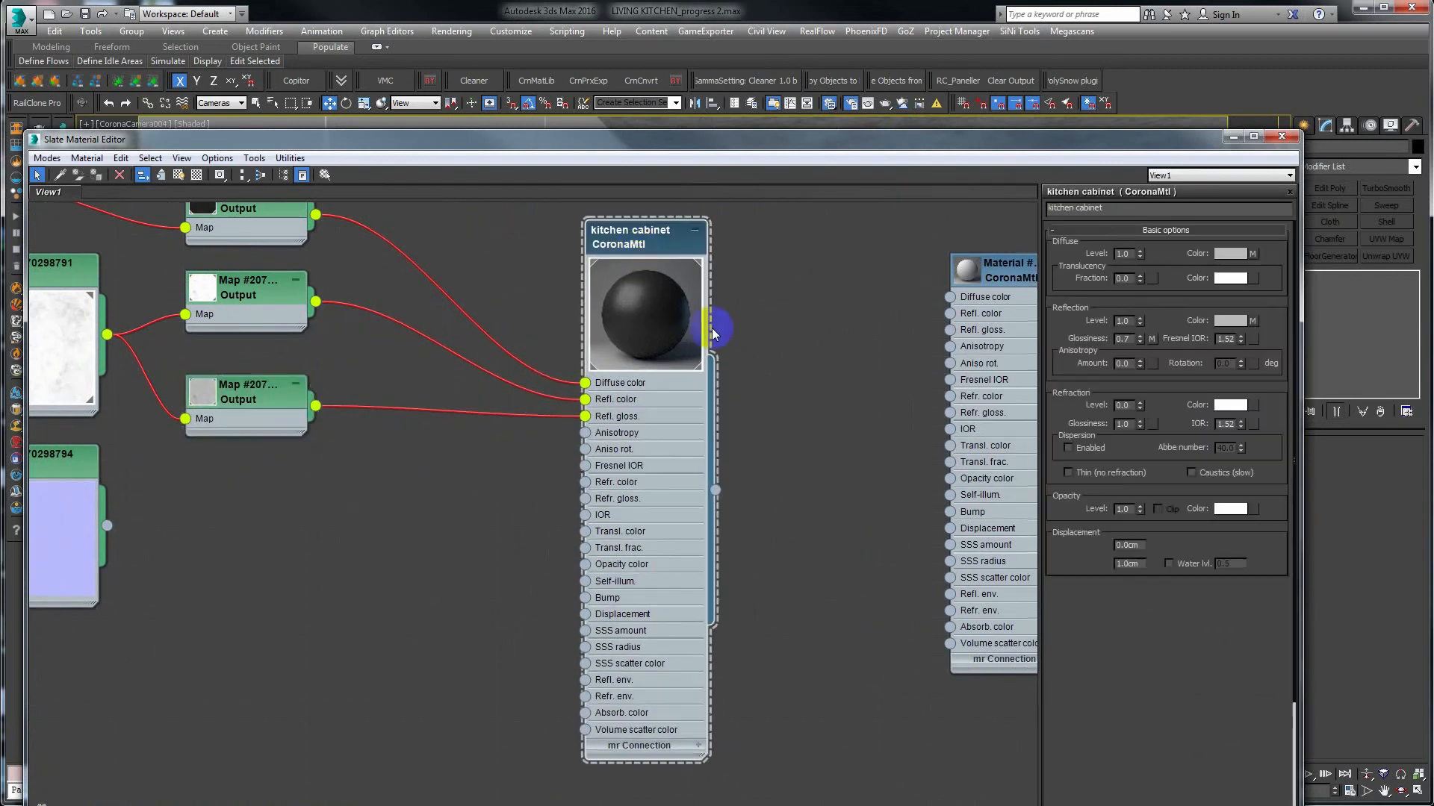
double_click(1133, 666)
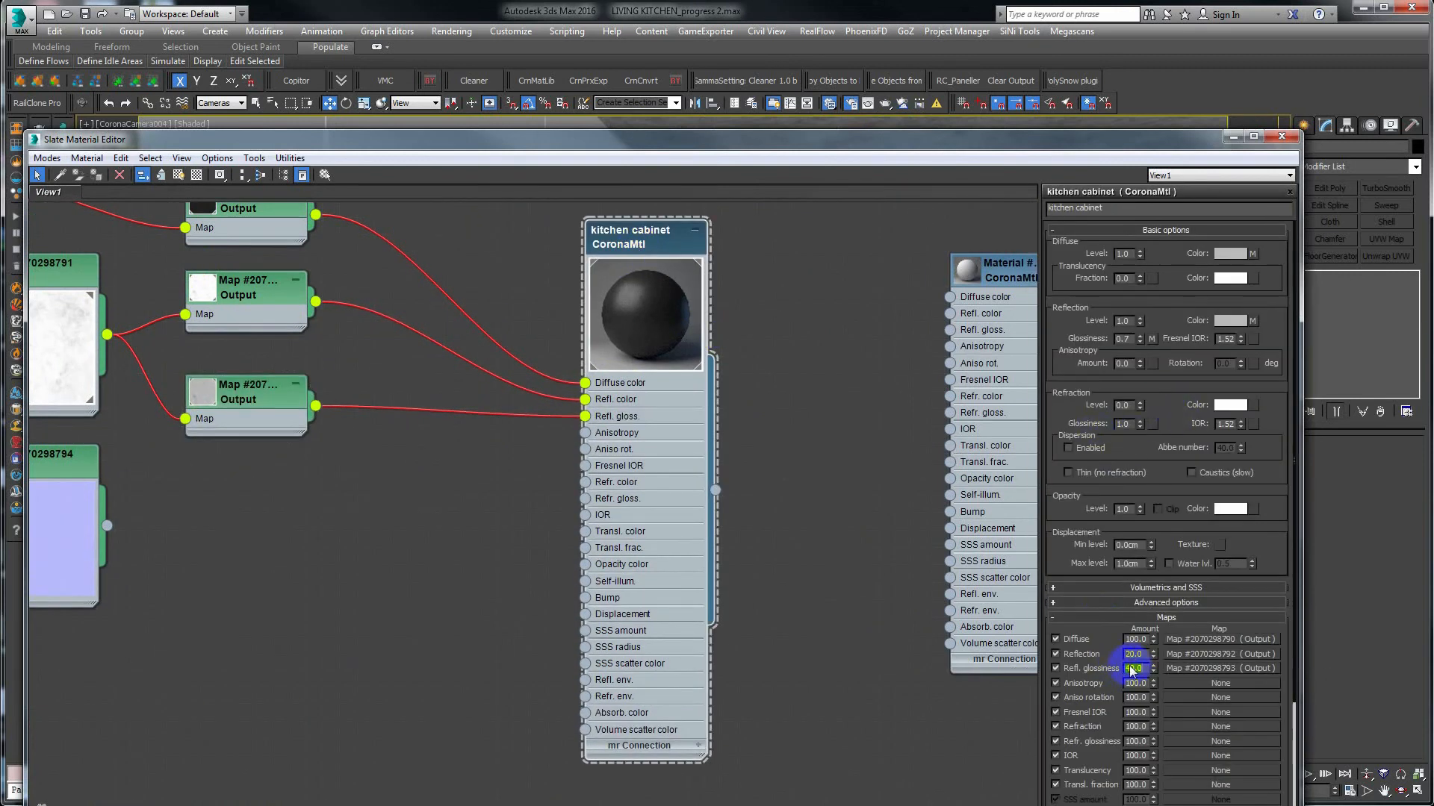
click(749, 10)
click(1232, 136)
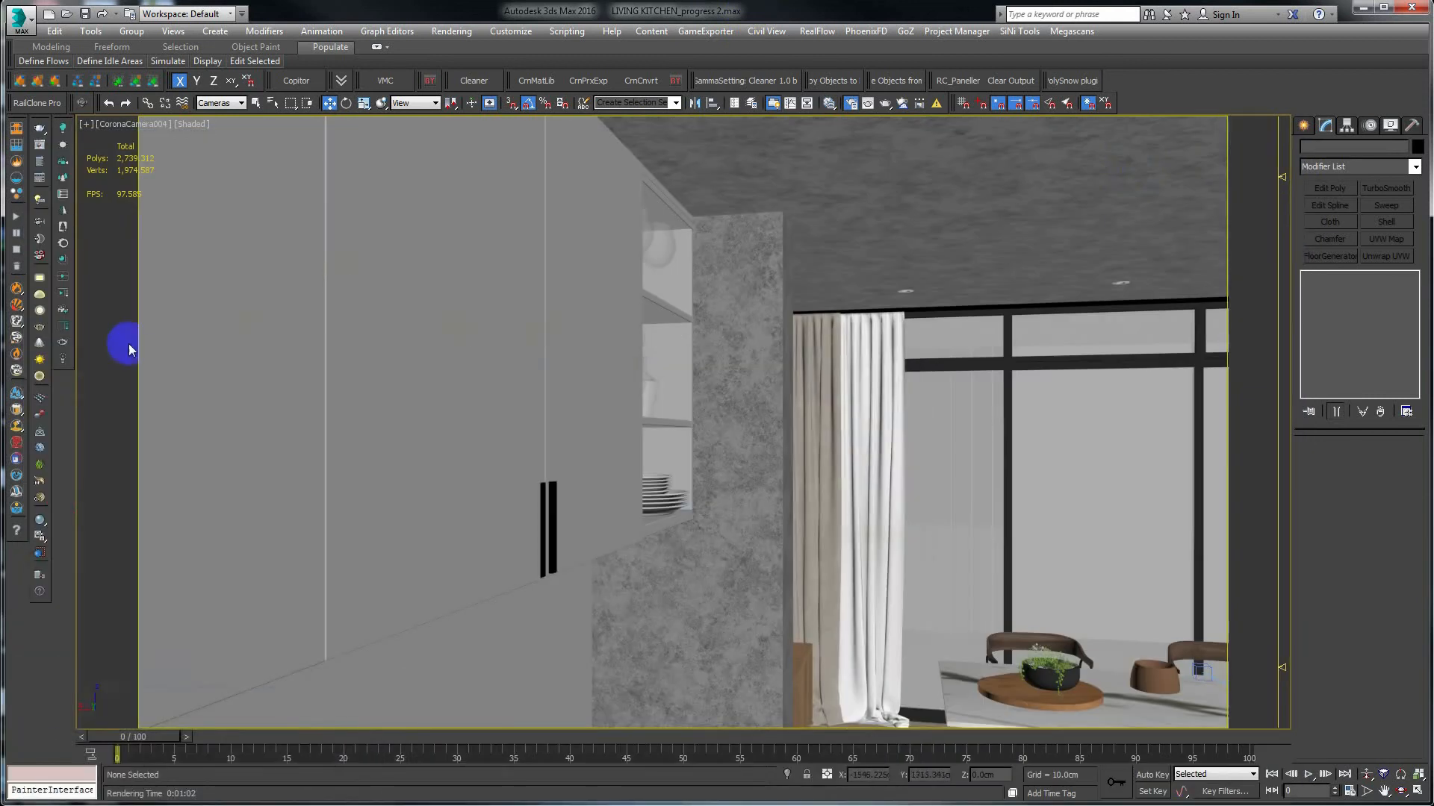
Render only a region covering the upper cabinet doors in the CoronaCamera004 frame.
click(62, 325)
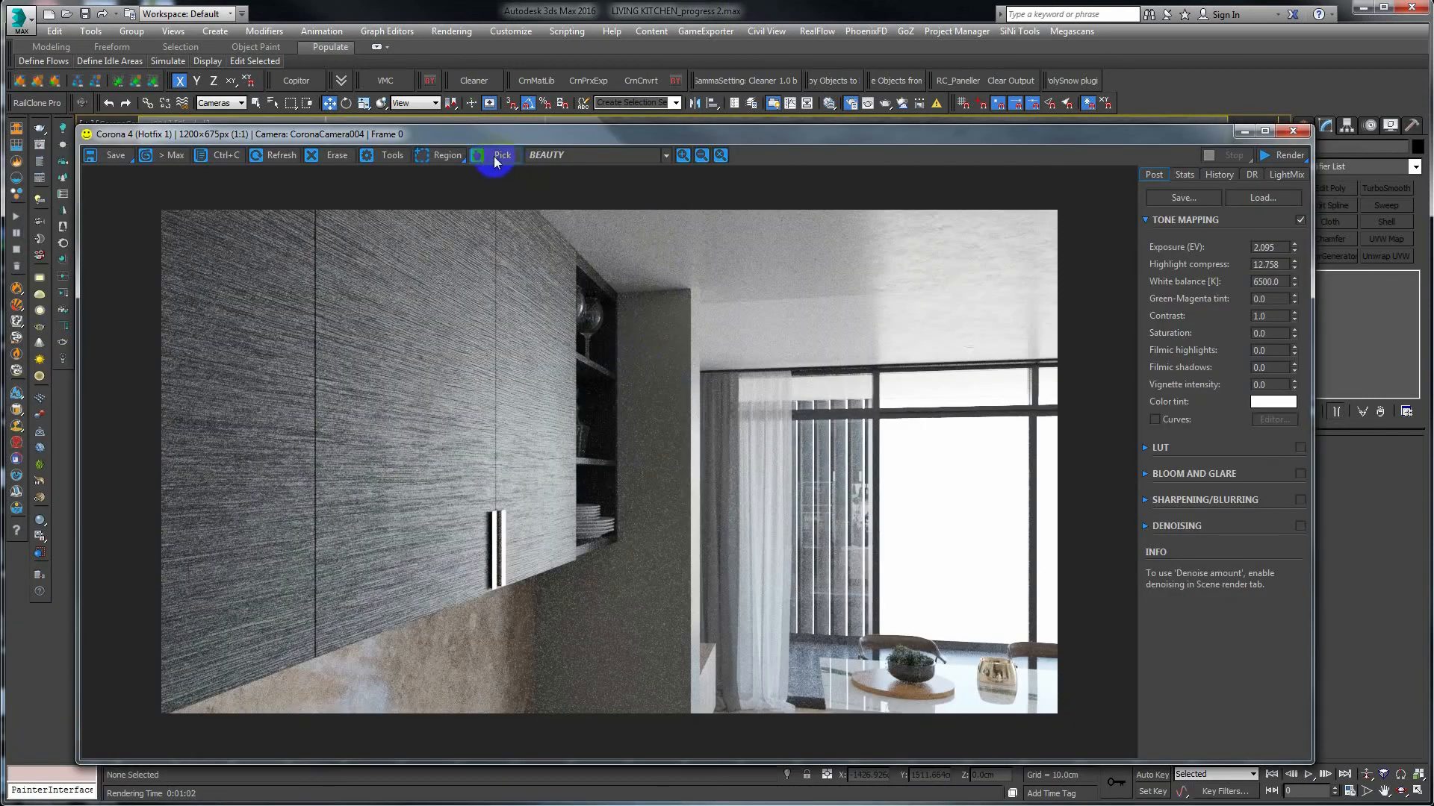
click(448, 155)
drag(585, 550, 301, 514)
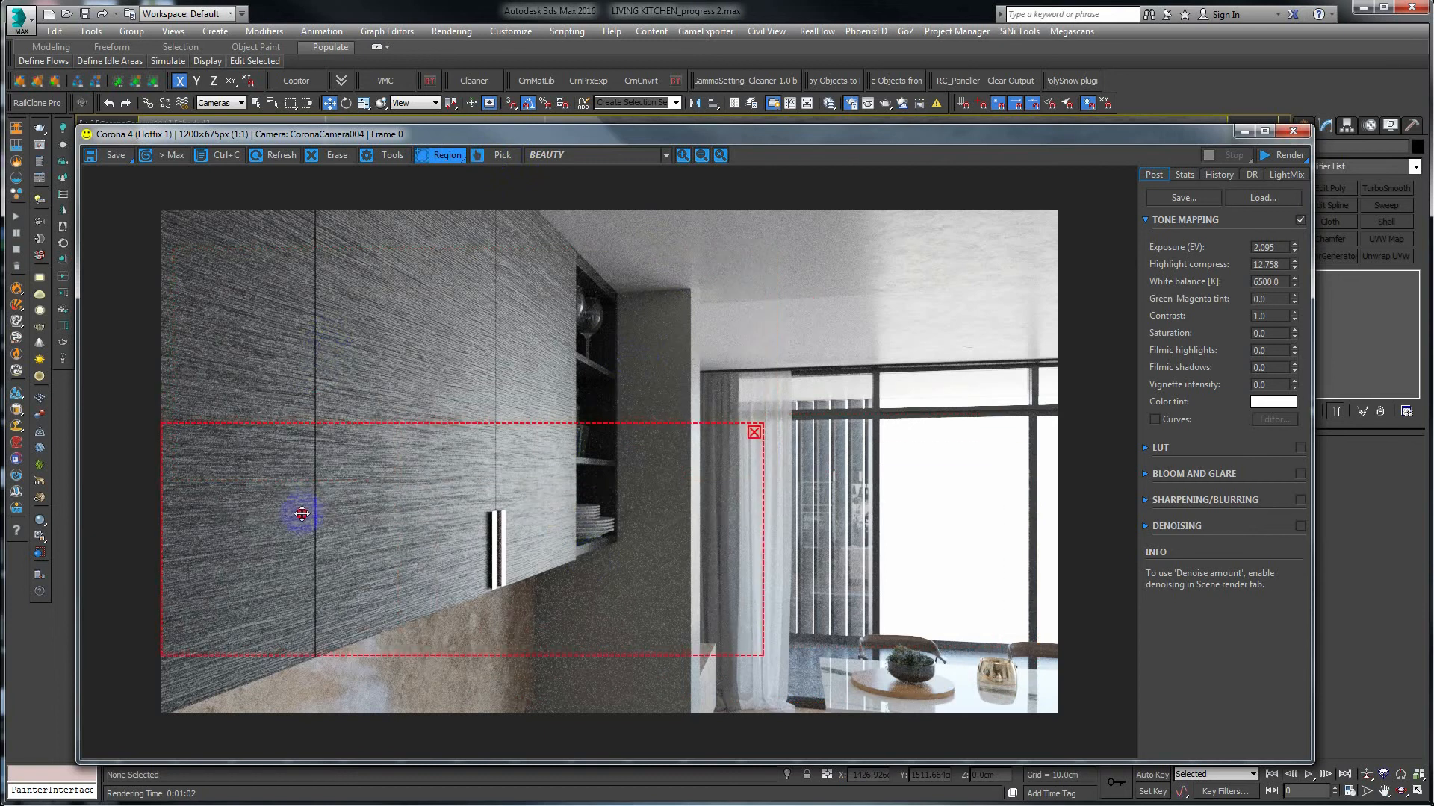
drag(762, 515, 587, 524)
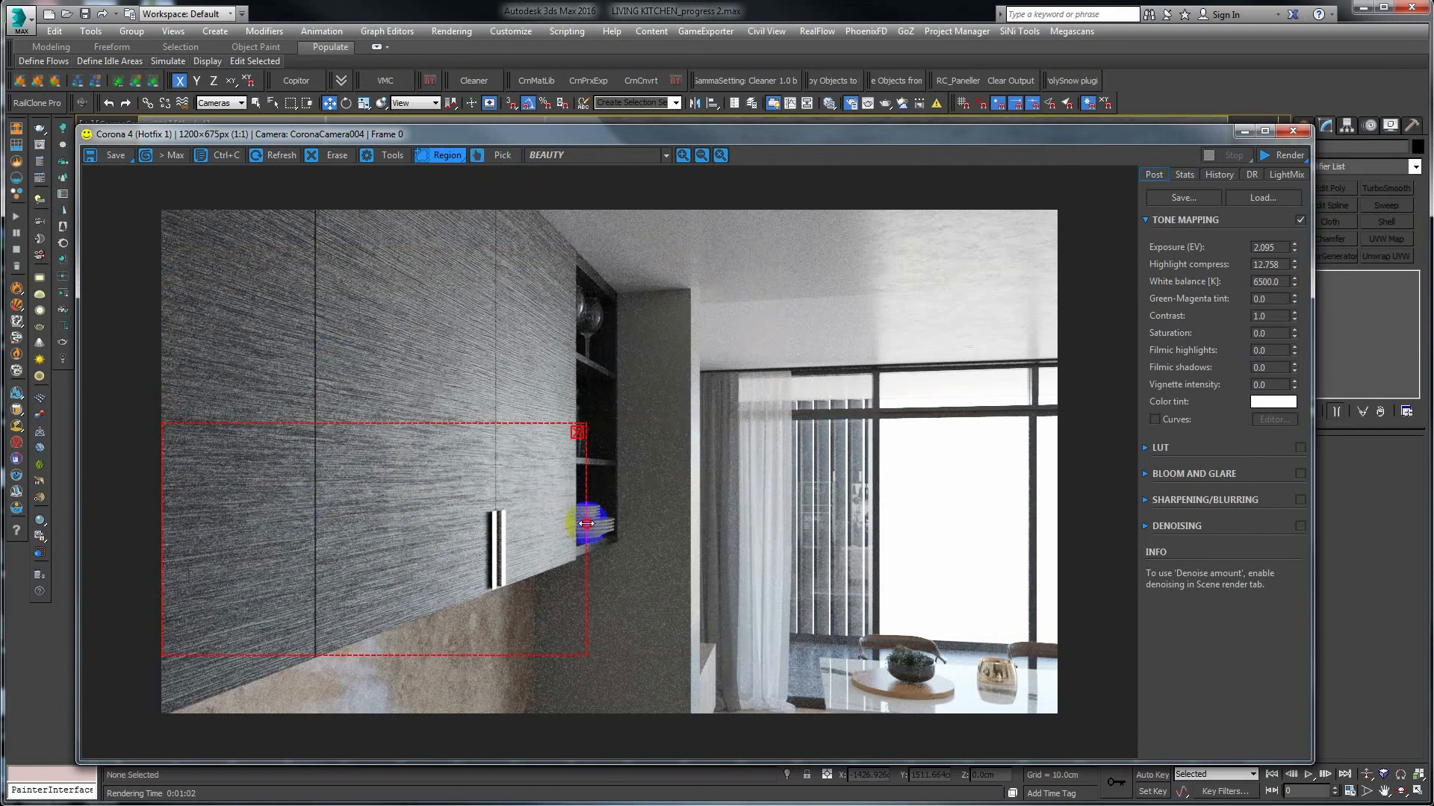
drag(452, 420, 443, 208)
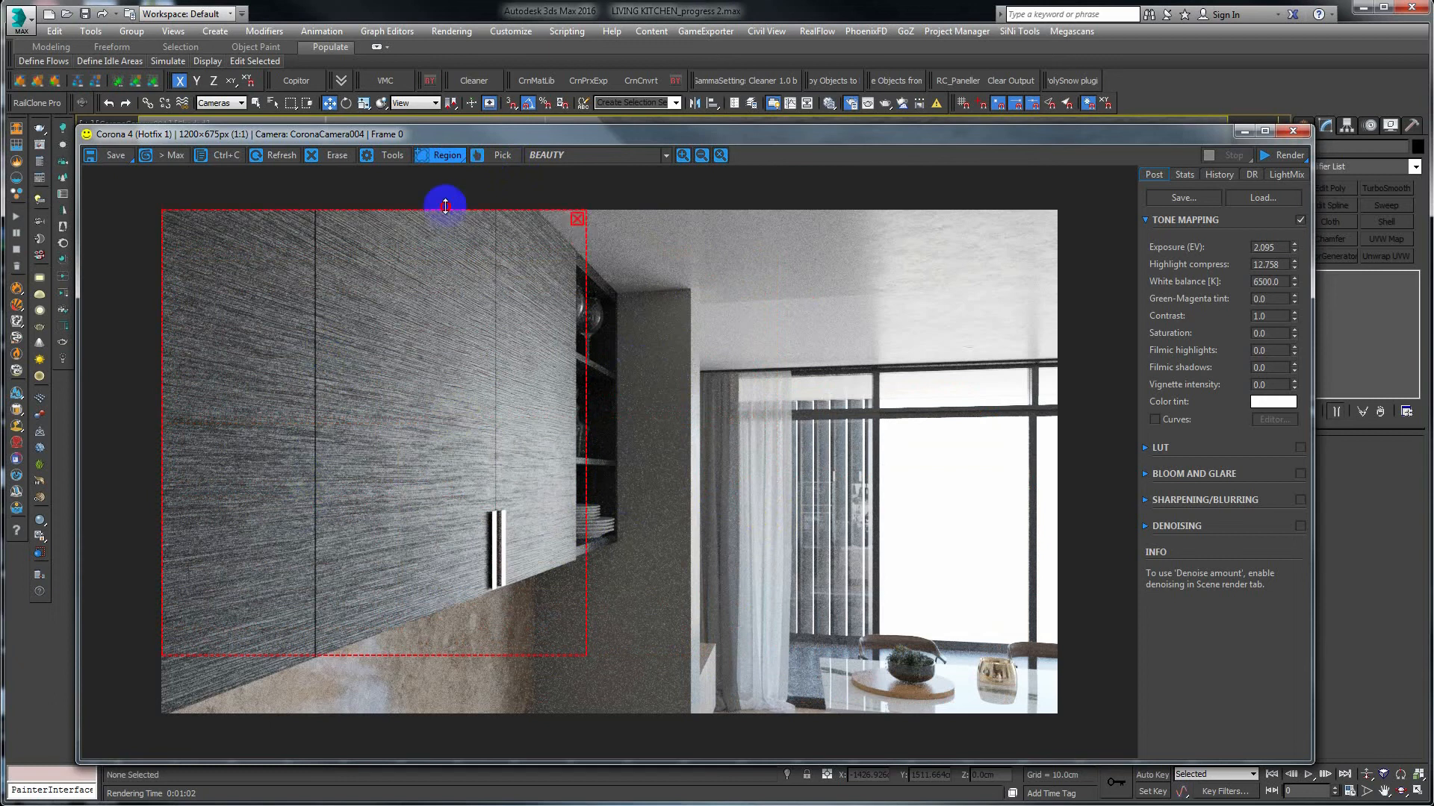
click(1274, 156)
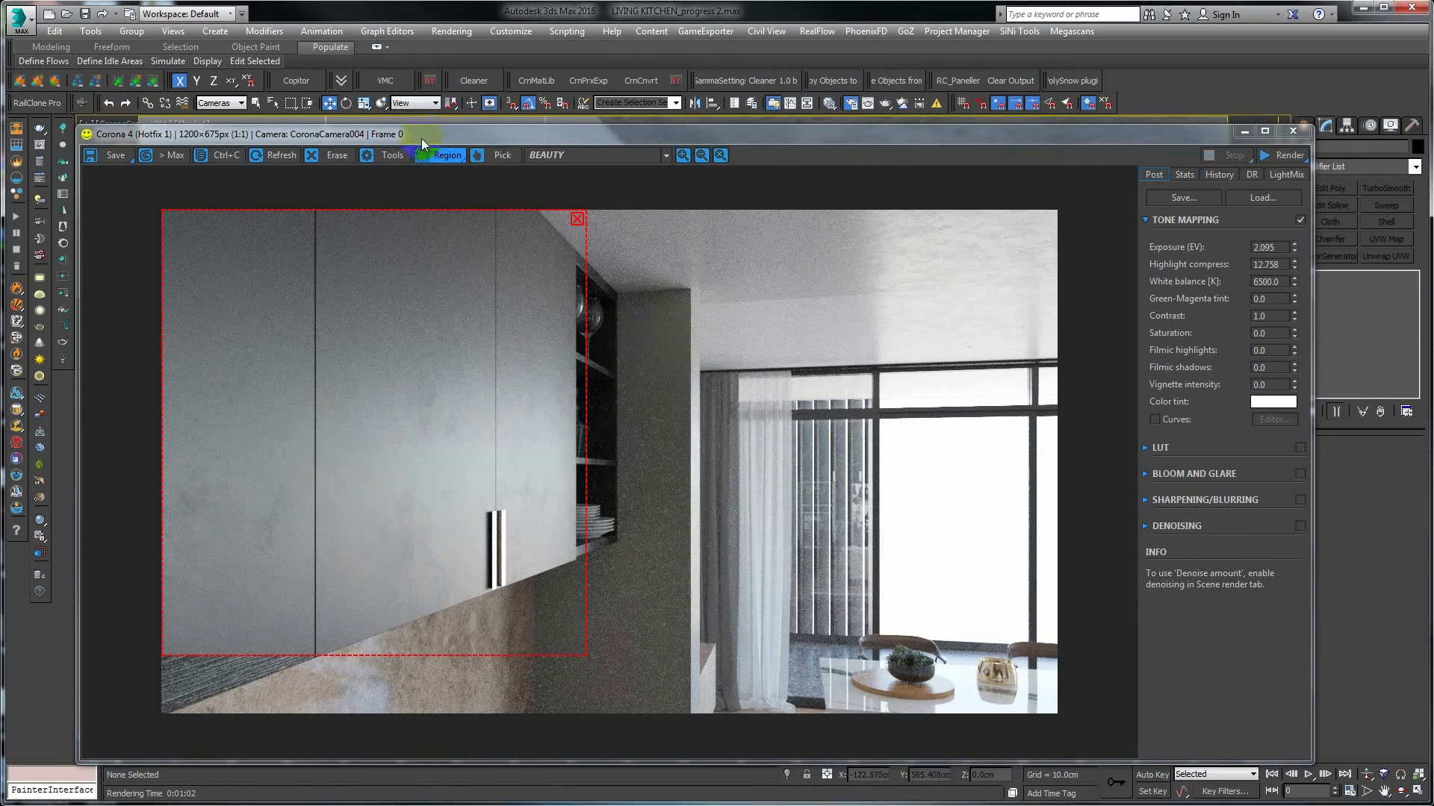
drag(422, 138, 575, 115)
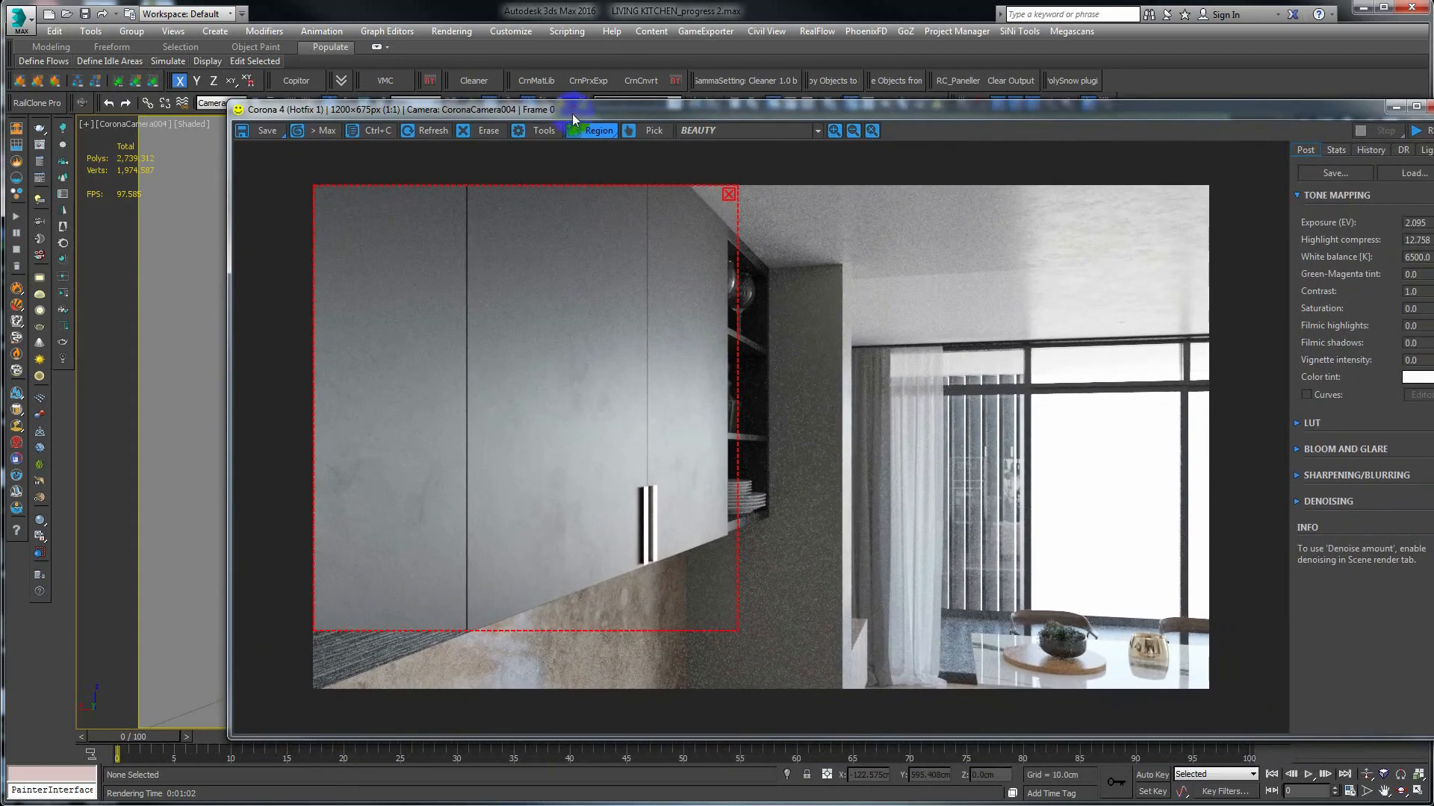
Clear the region over the upper cabinet doors and turn off region rendering in the Corona frame buffer.
key(m)
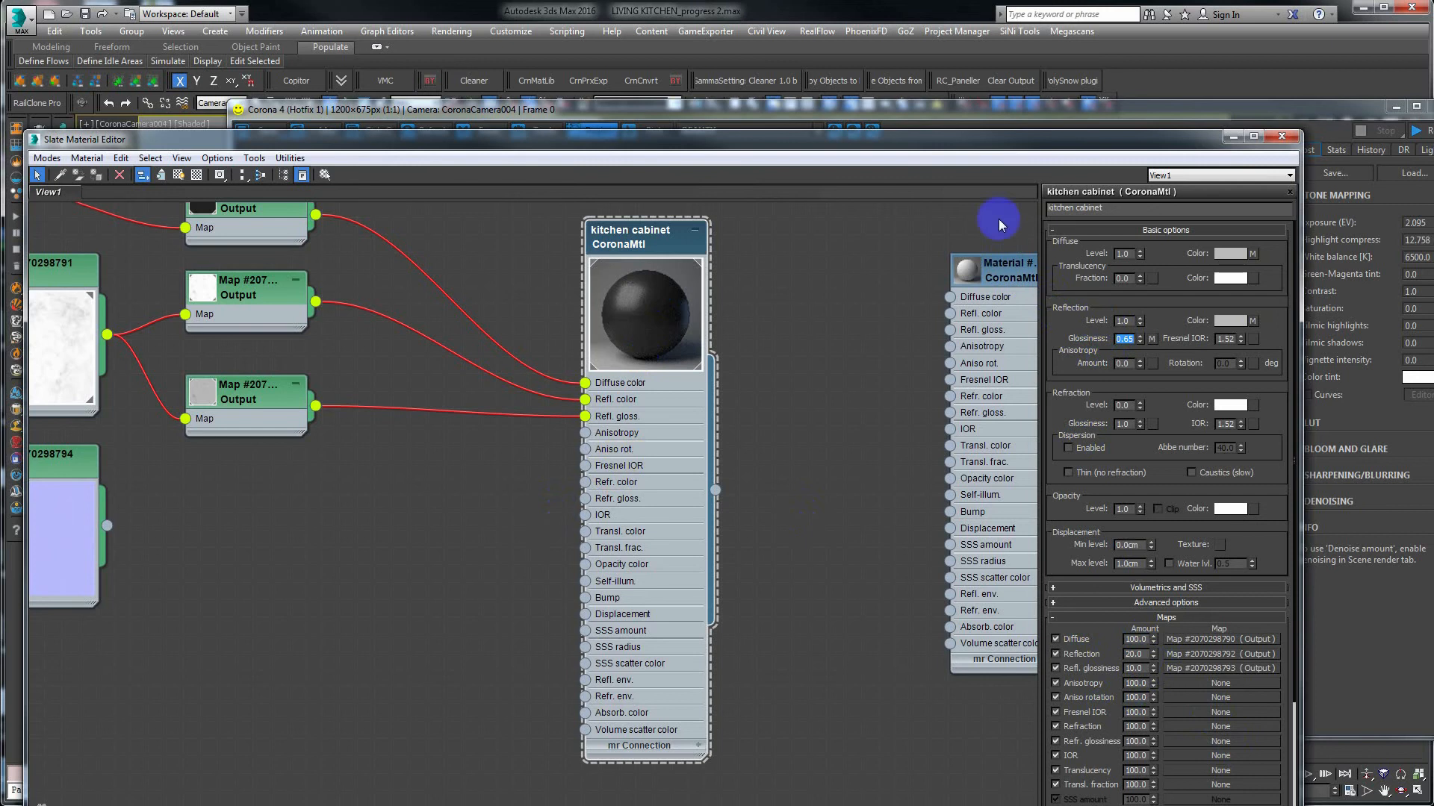
click(952, 110)
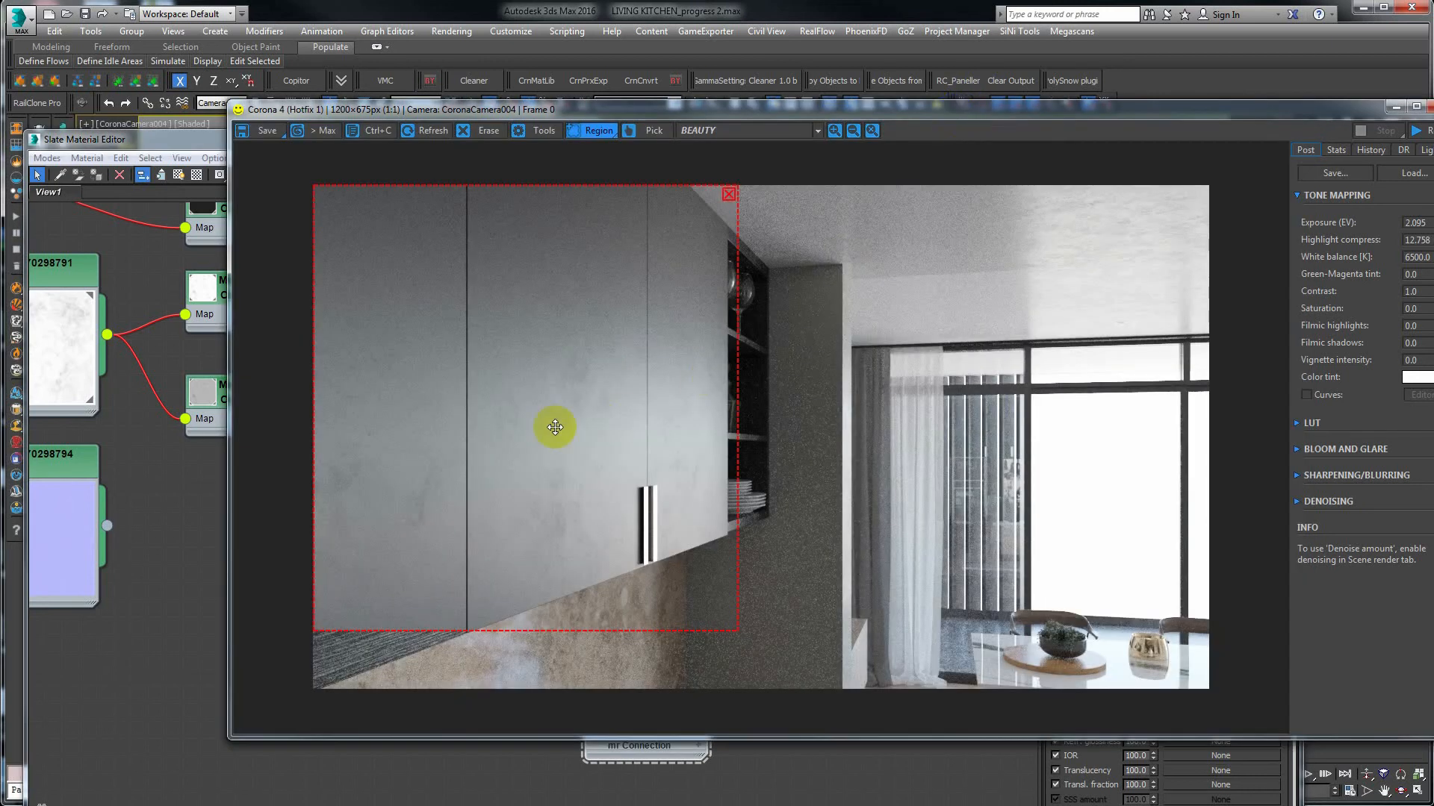
drag(1365, 115, 1240, 106)
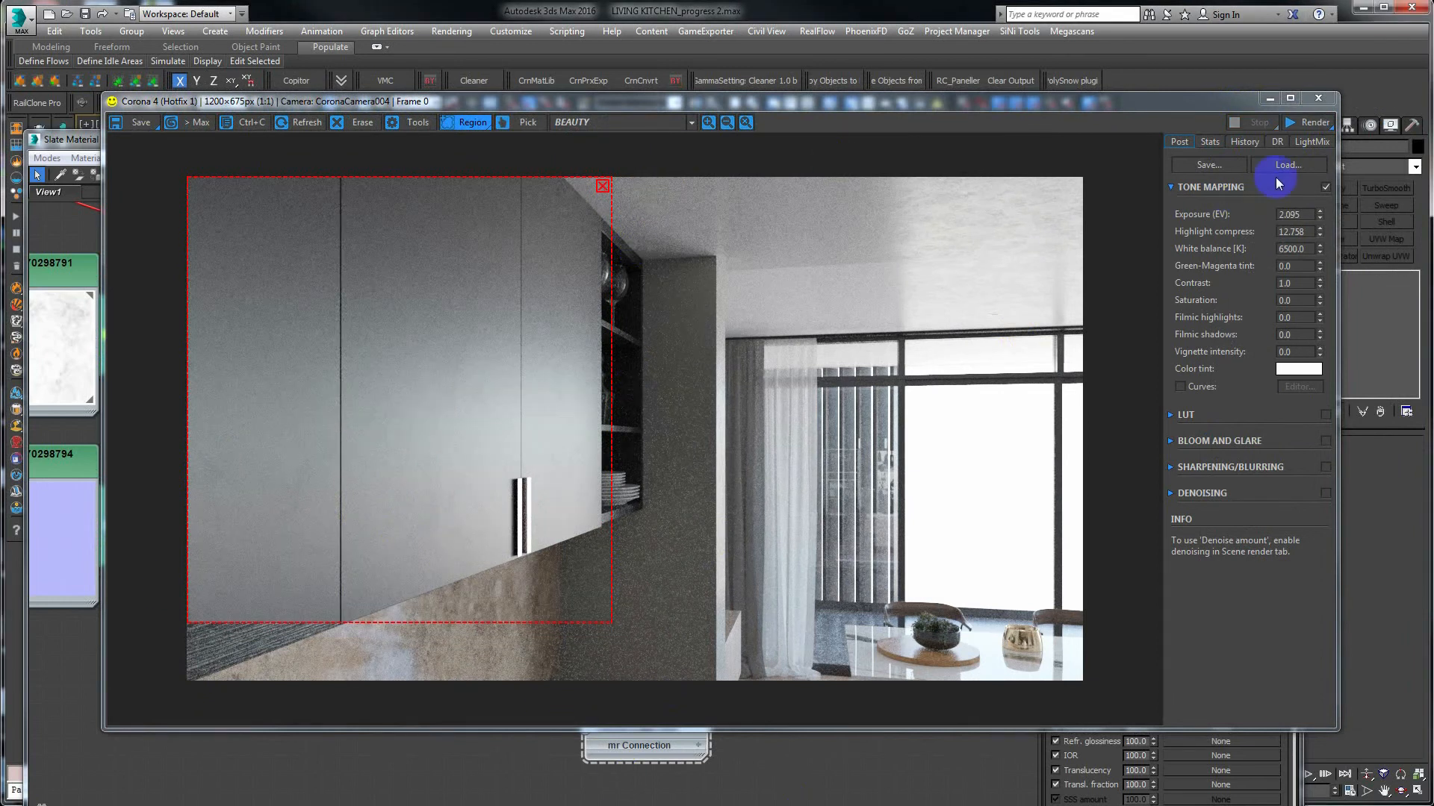
click(603, 186)
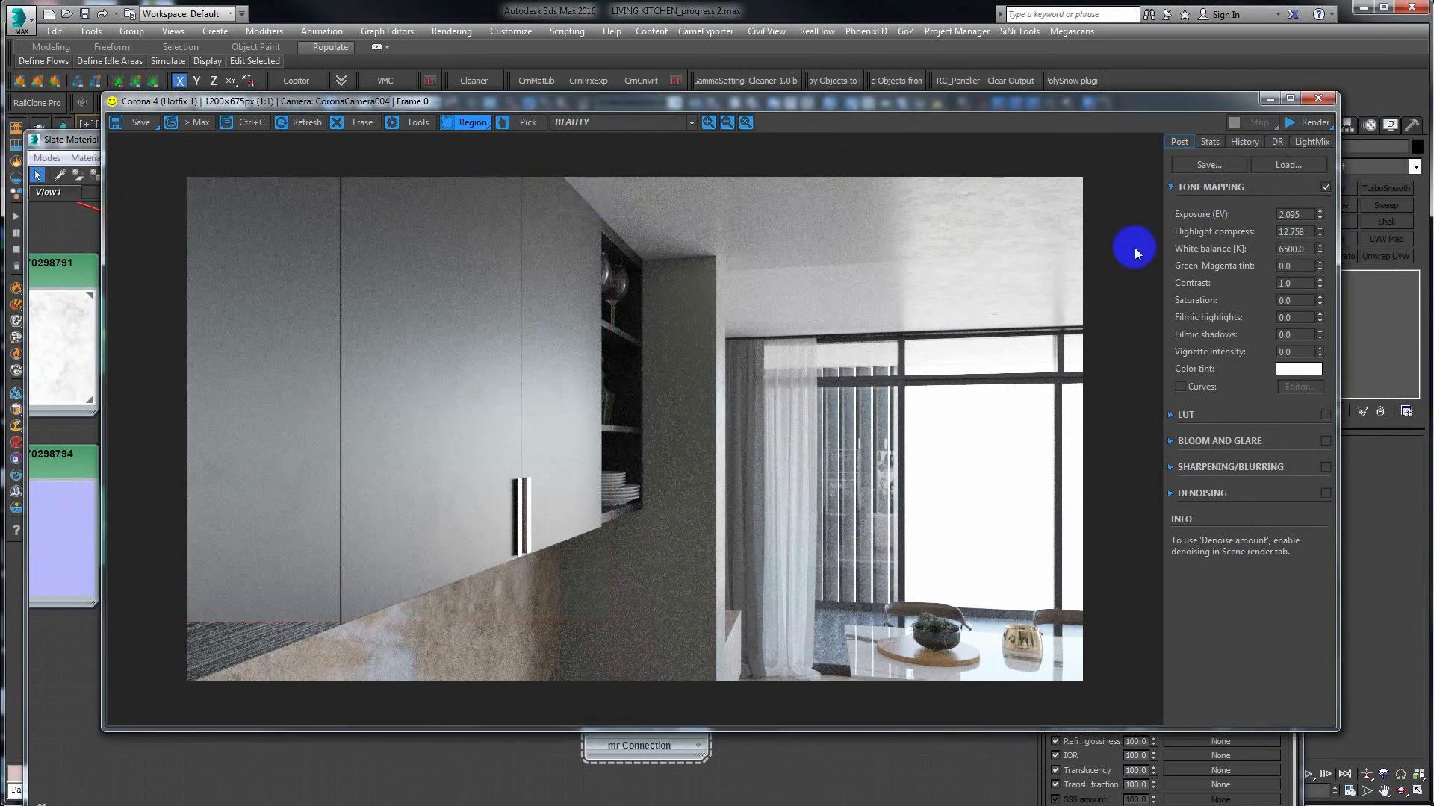
right_click(471, 124)
click(465, 141)
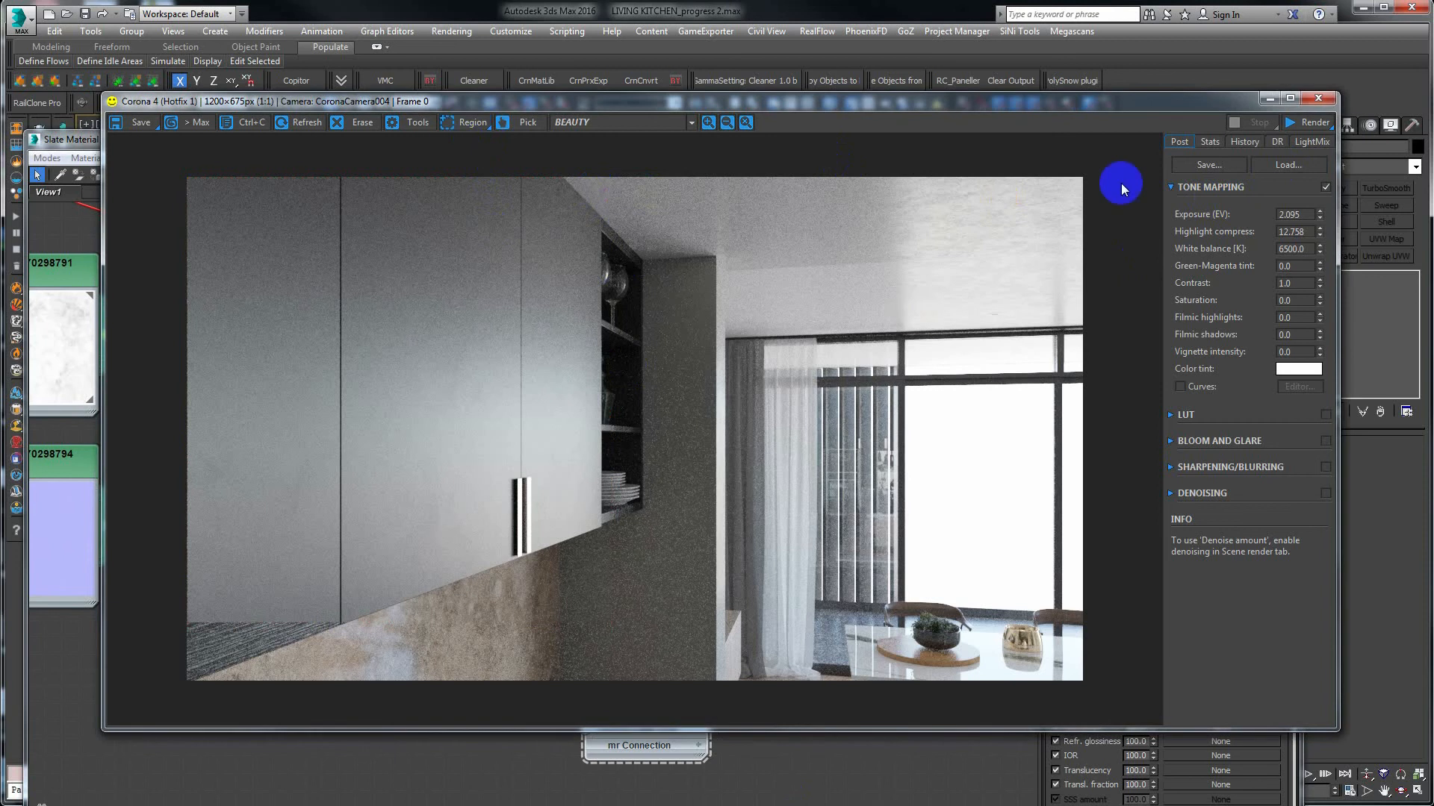
Close the frame buffer and the Slate Material Editor, and switch the viewport to CoronaCamera001.
click(1318, 98)
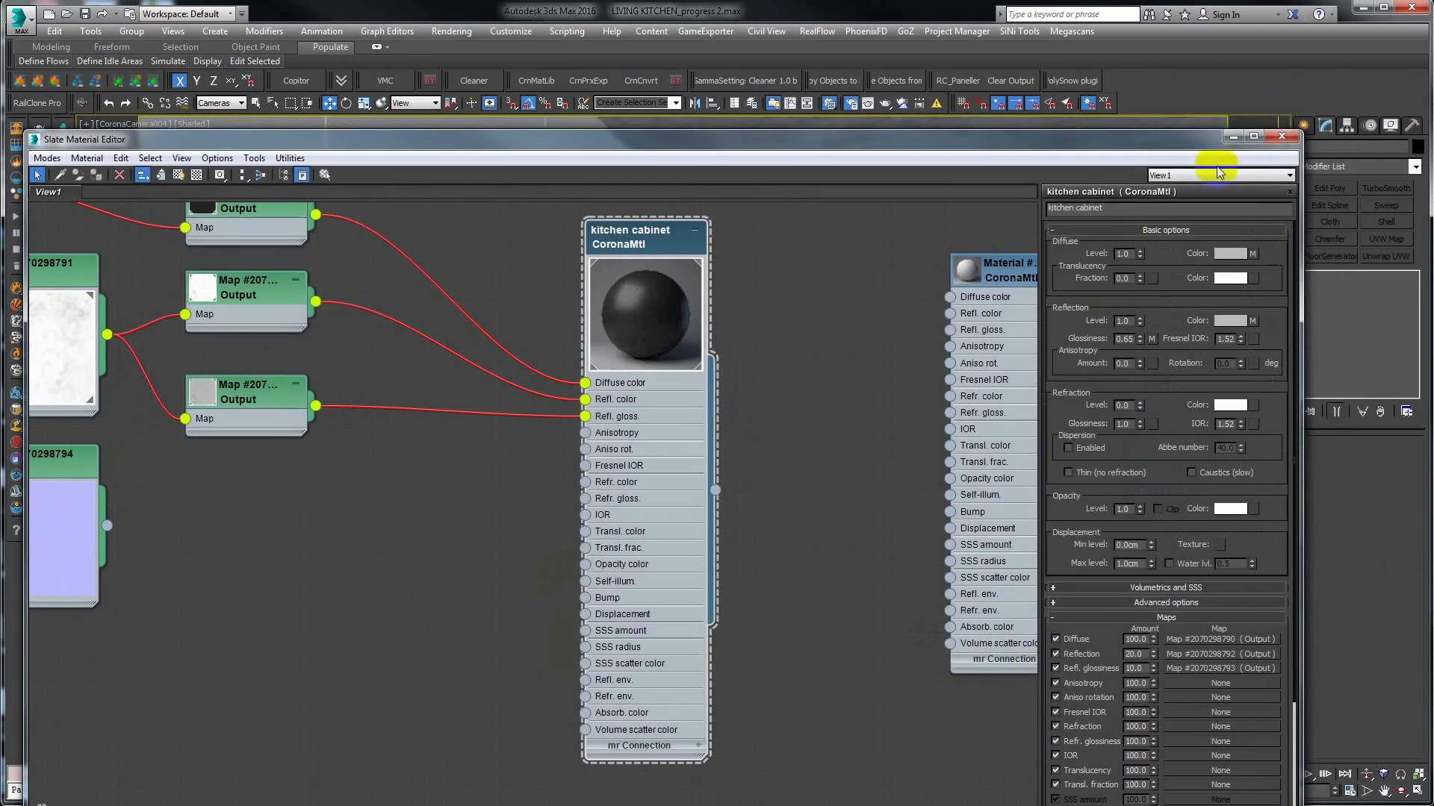
click(1281, 136)
key(c)
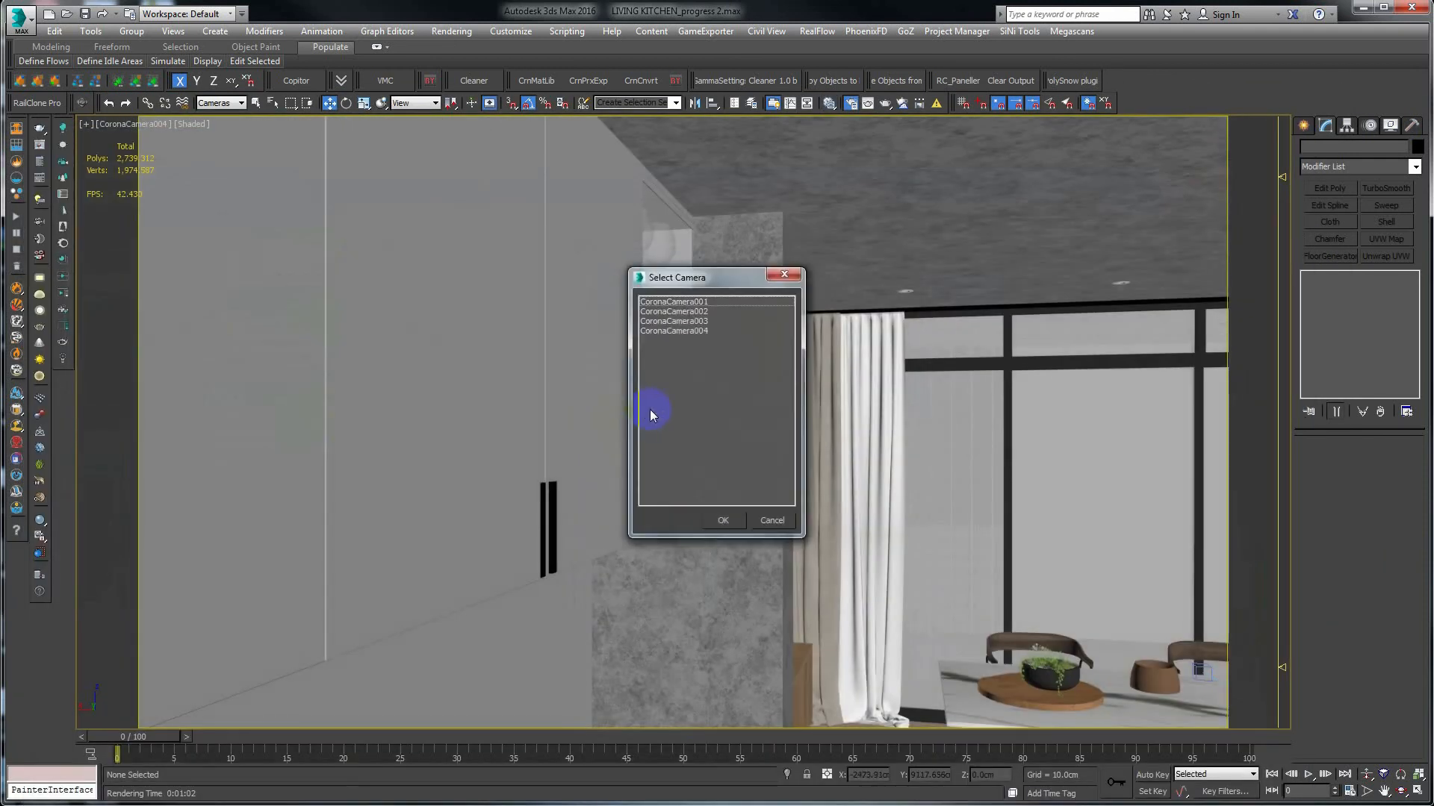
double_click(672, 303)
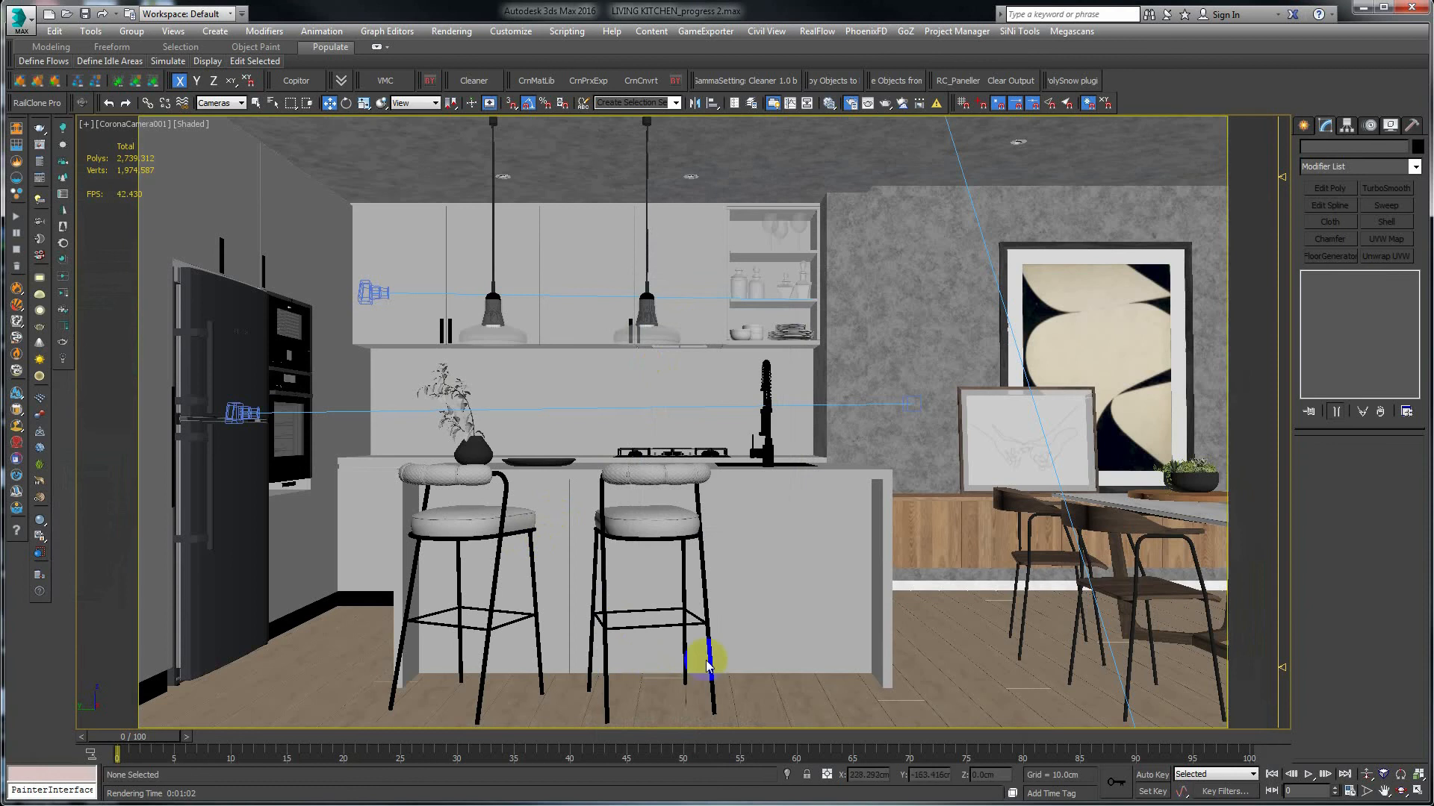
Stop the CoronaCamera001 render and close its frame buffer.
key(alt+Tab)
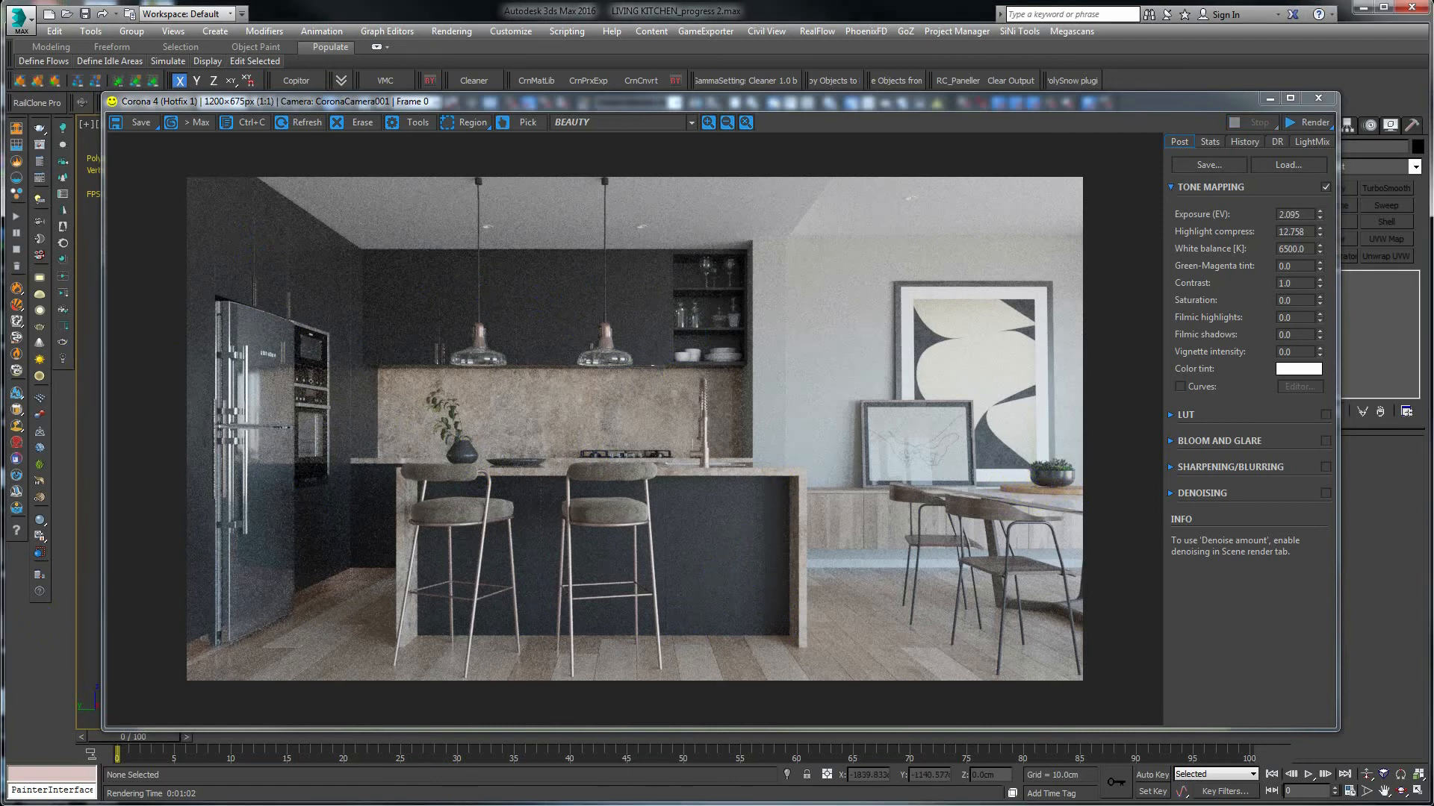
click(1269, 123)
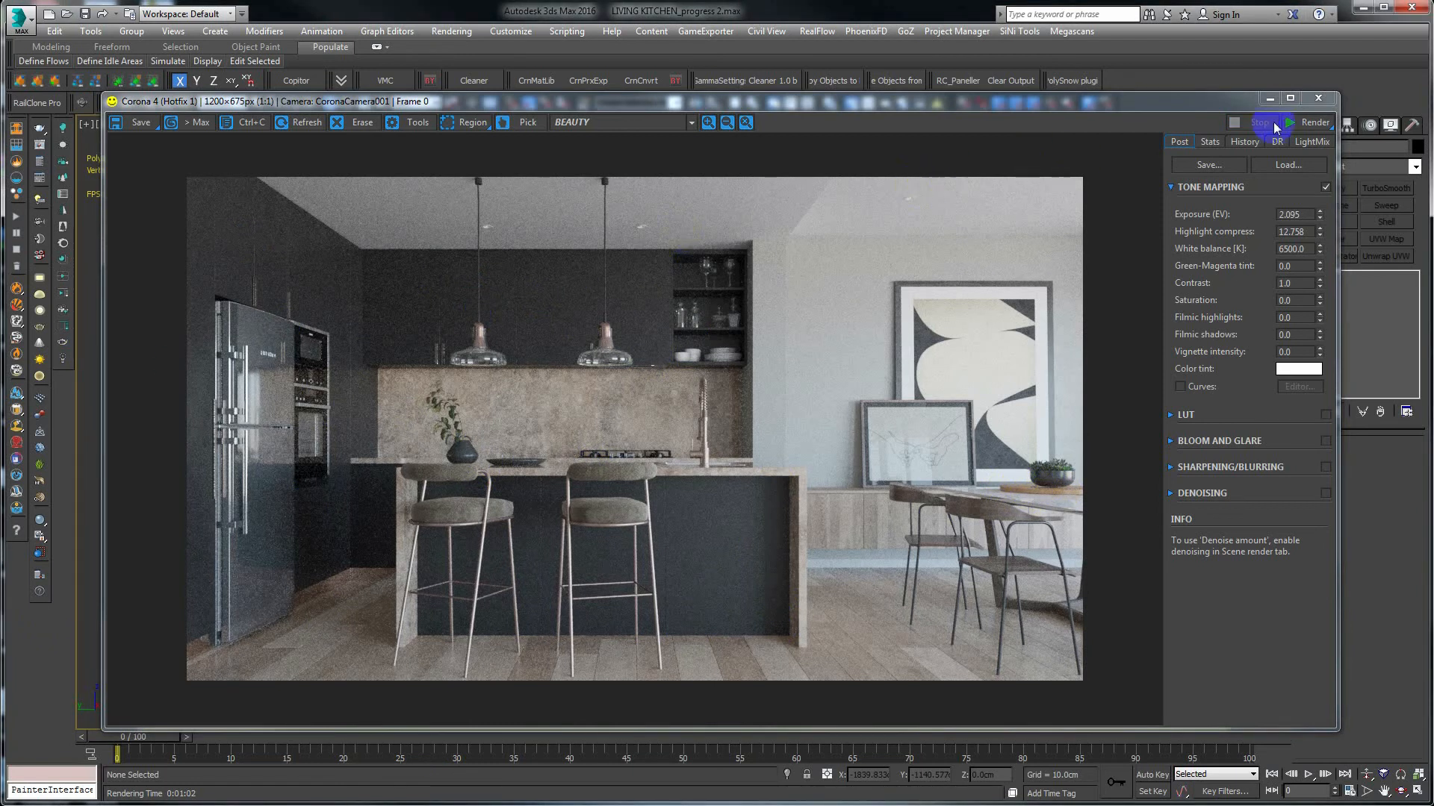
click(1318, 98)
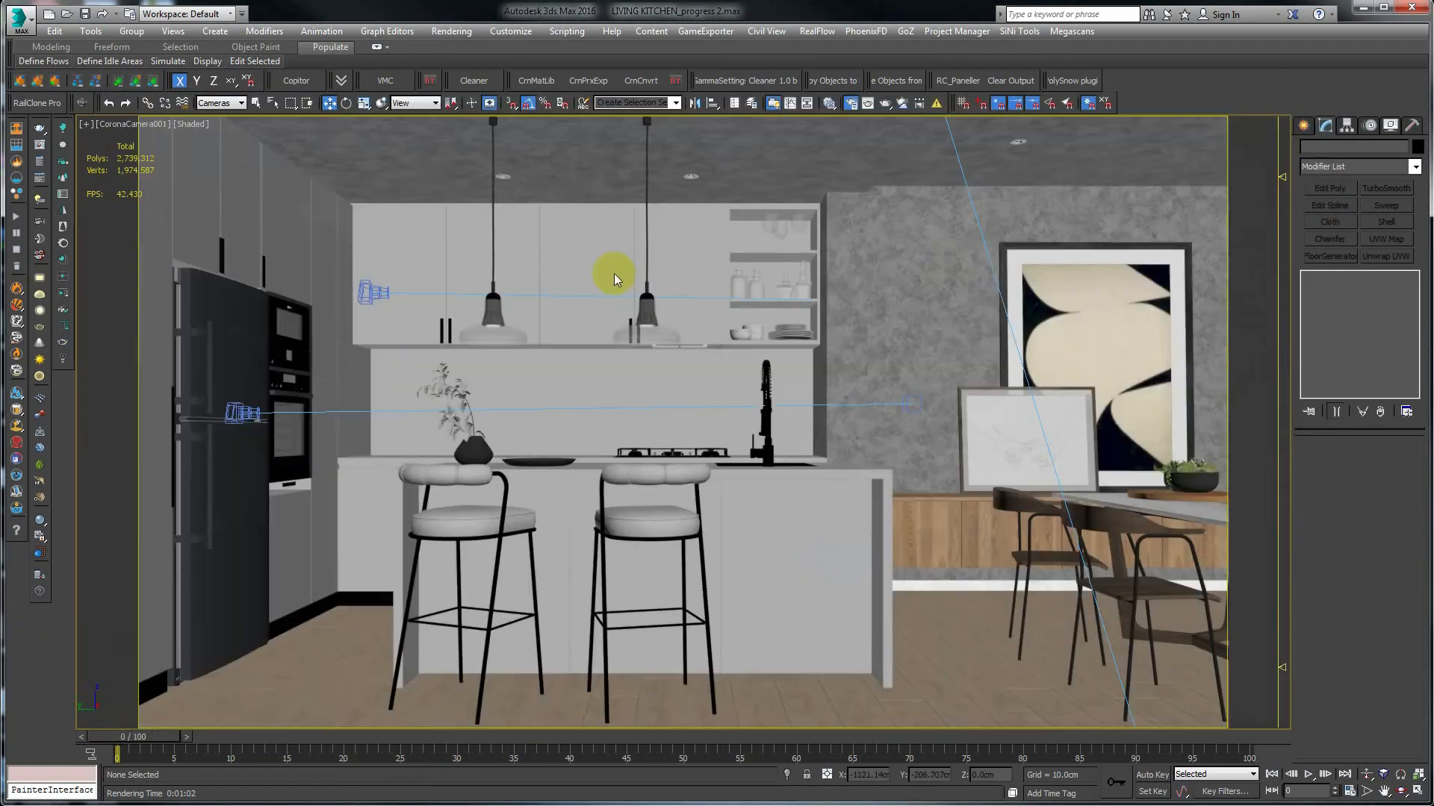
Set the selection filter to All and pick the wooden tray's material from the dining table into the Slate Material Editor.
click(828, 103)
scroll(460, 400, down, 5)
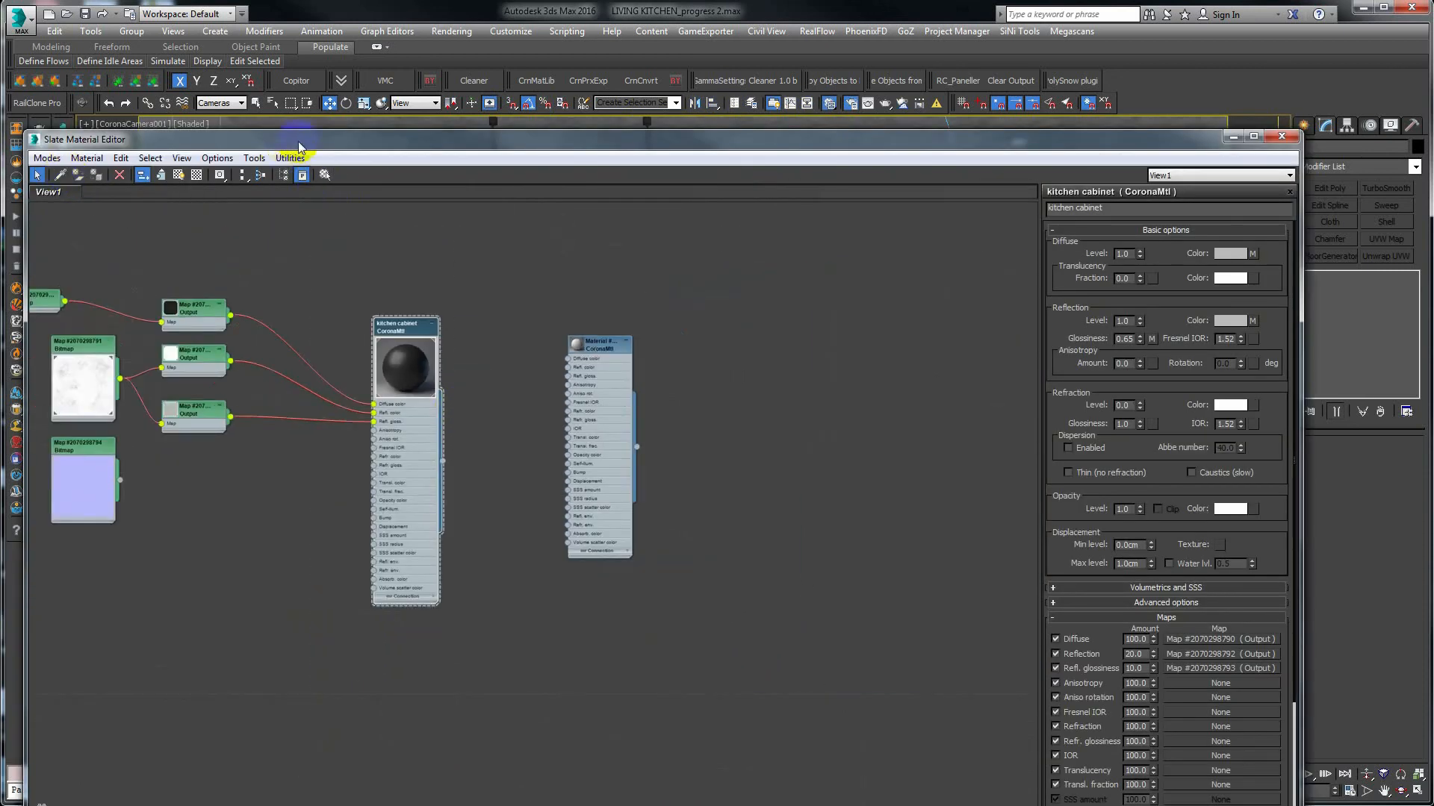
drag(298, 140, 355, 573)
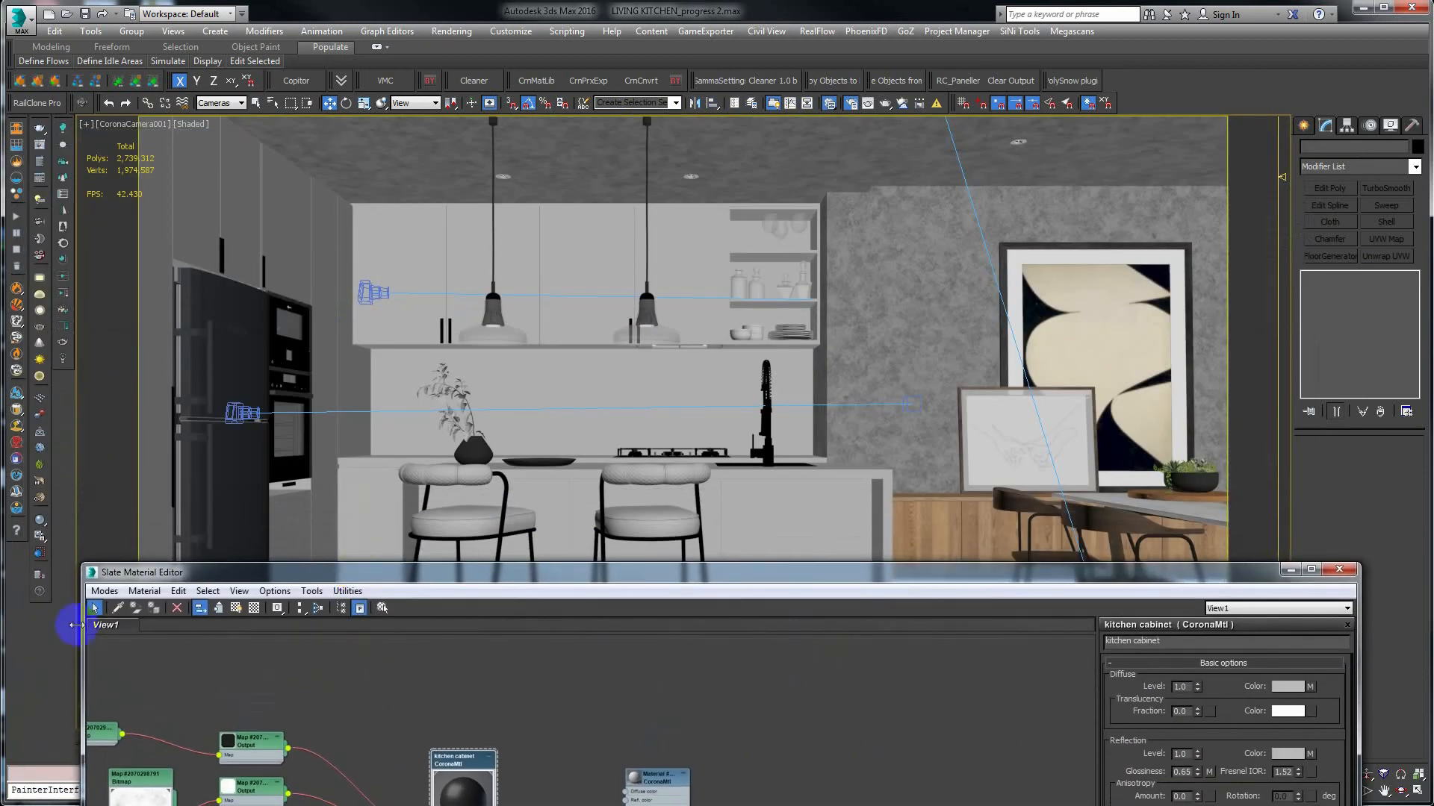
click(117, 607)
click(1163, 491)
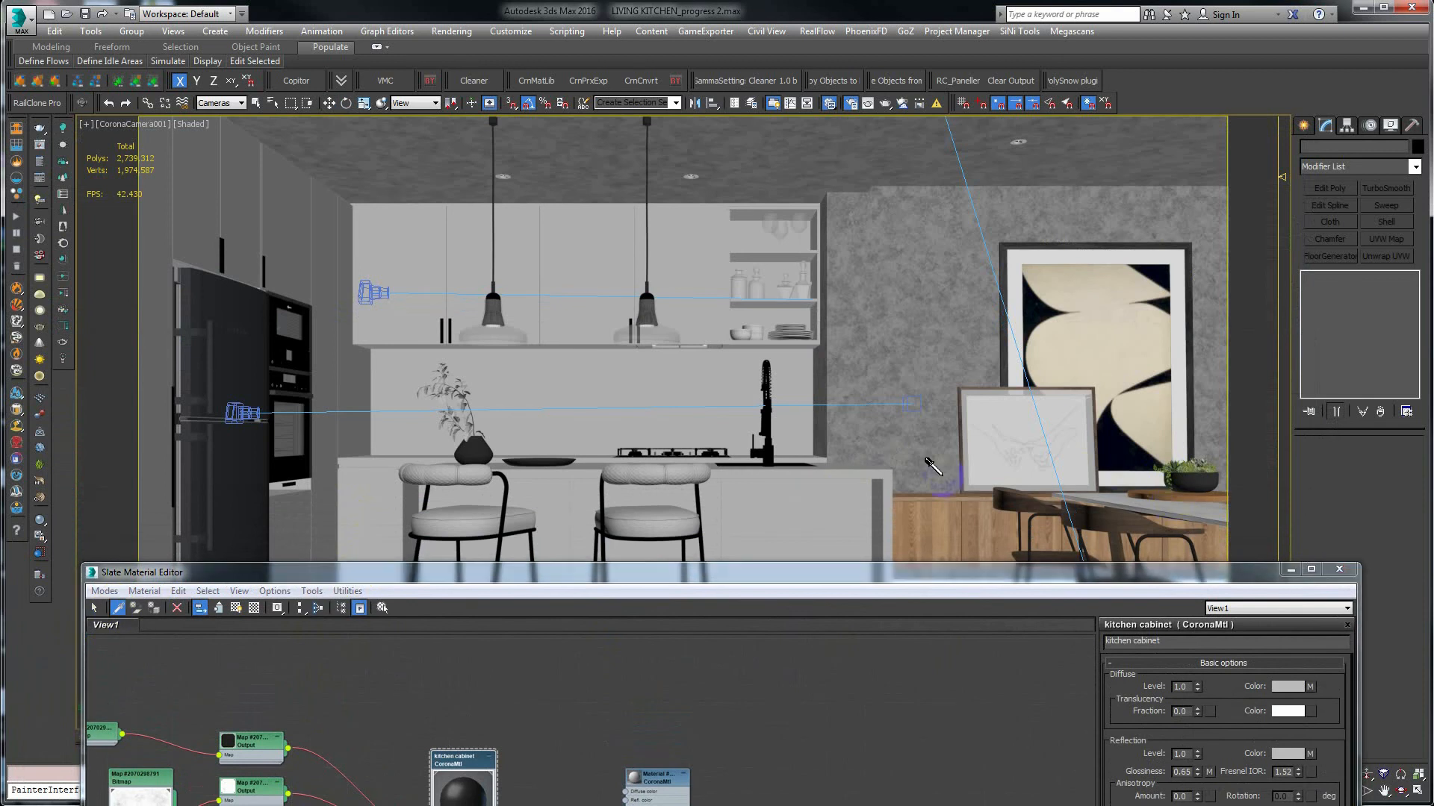
click(218, 103)
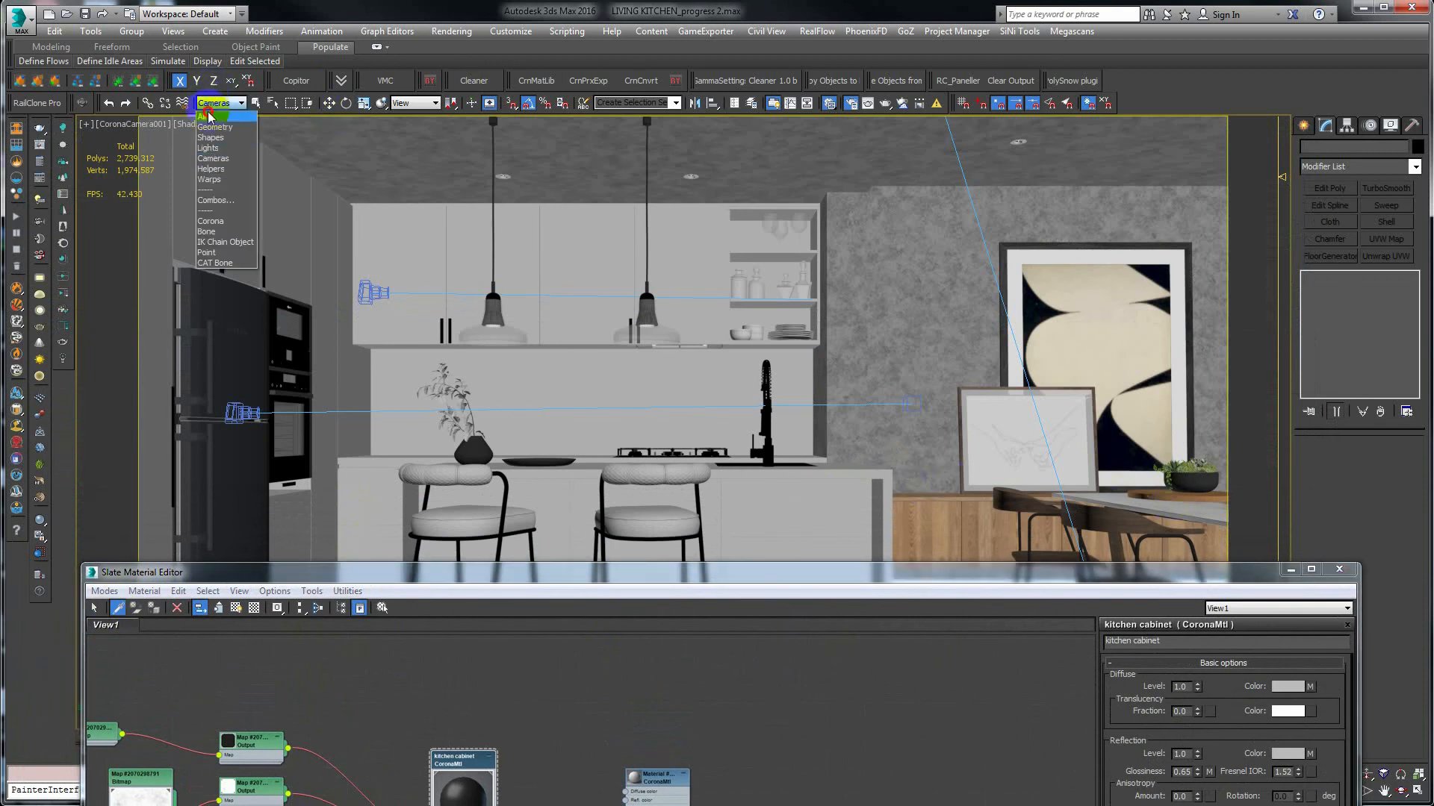
click(217, 113)
click(1156, 487)
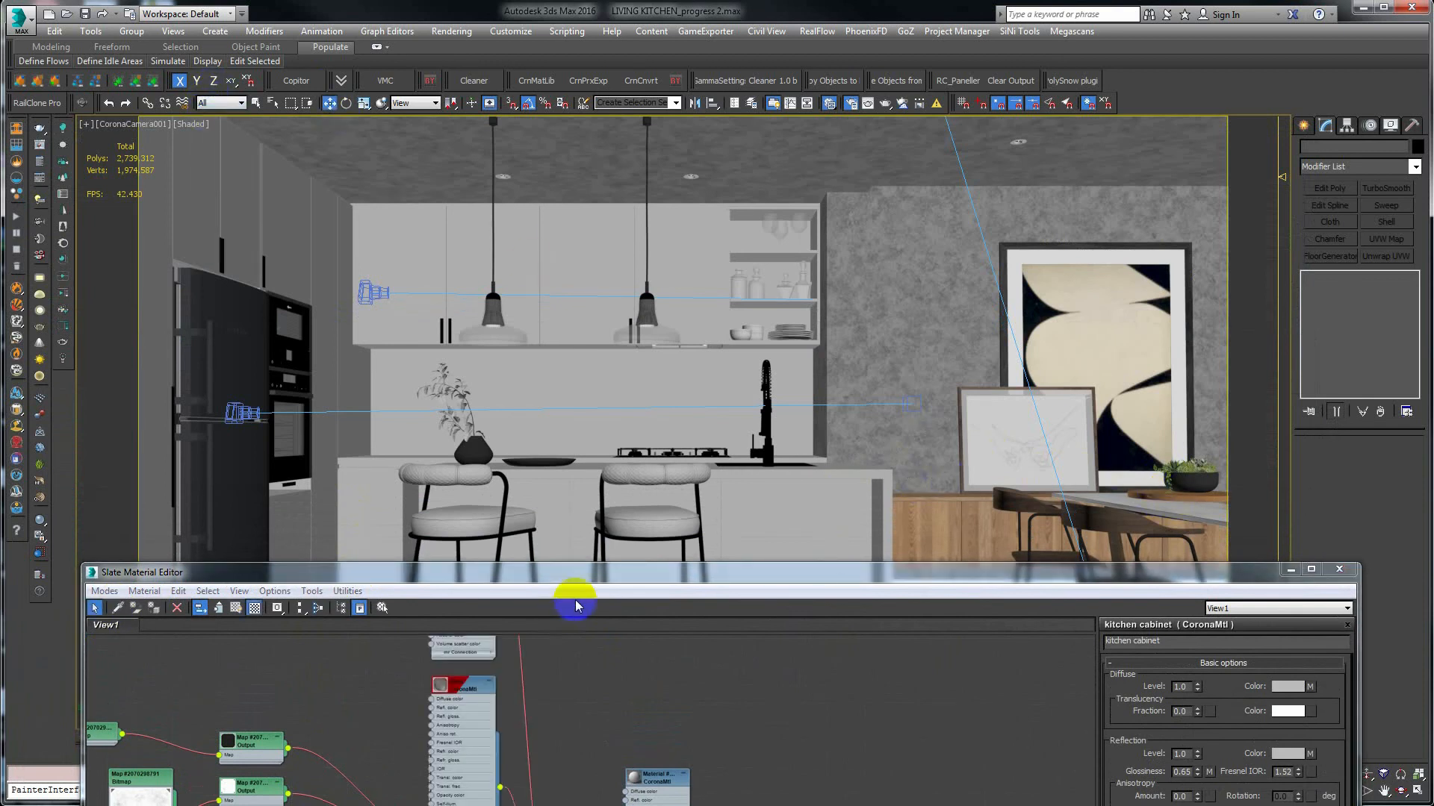
Examine the picked Multi/Sub-Object material's node tree to locate its wood sub-material and connected bitmaps.
drag(602, 576, 560, 201)
middle_drag(565, 585, 588, 461)
scroll(563, 494, up, 1)
scroll(464, 551, up, 2)
middle_drag(444, 480, 429, 576)
scroll(426, 574, down, 1)
middle_drag(370, 440, 407, 657)
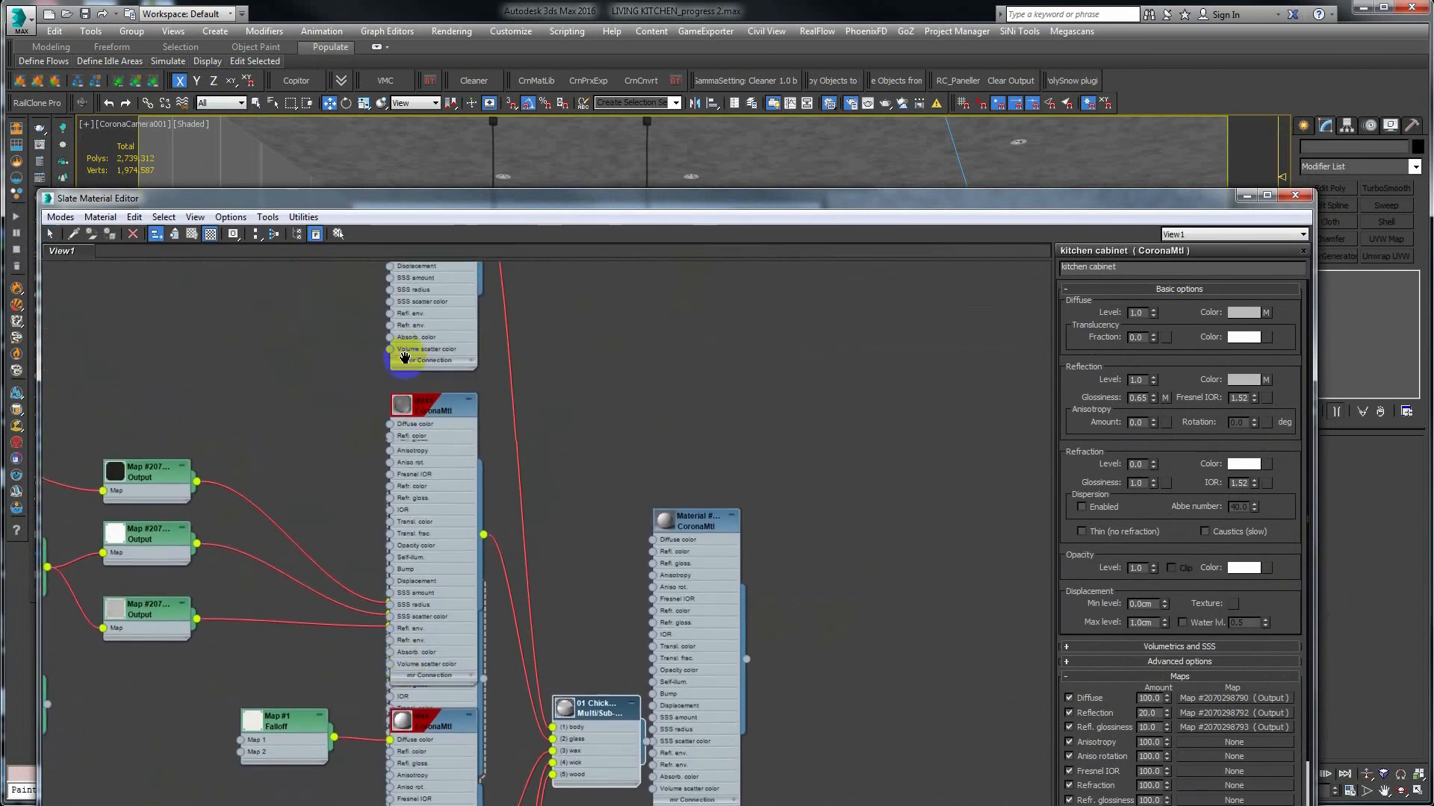
middle_drag(409, 346, 407, 603)
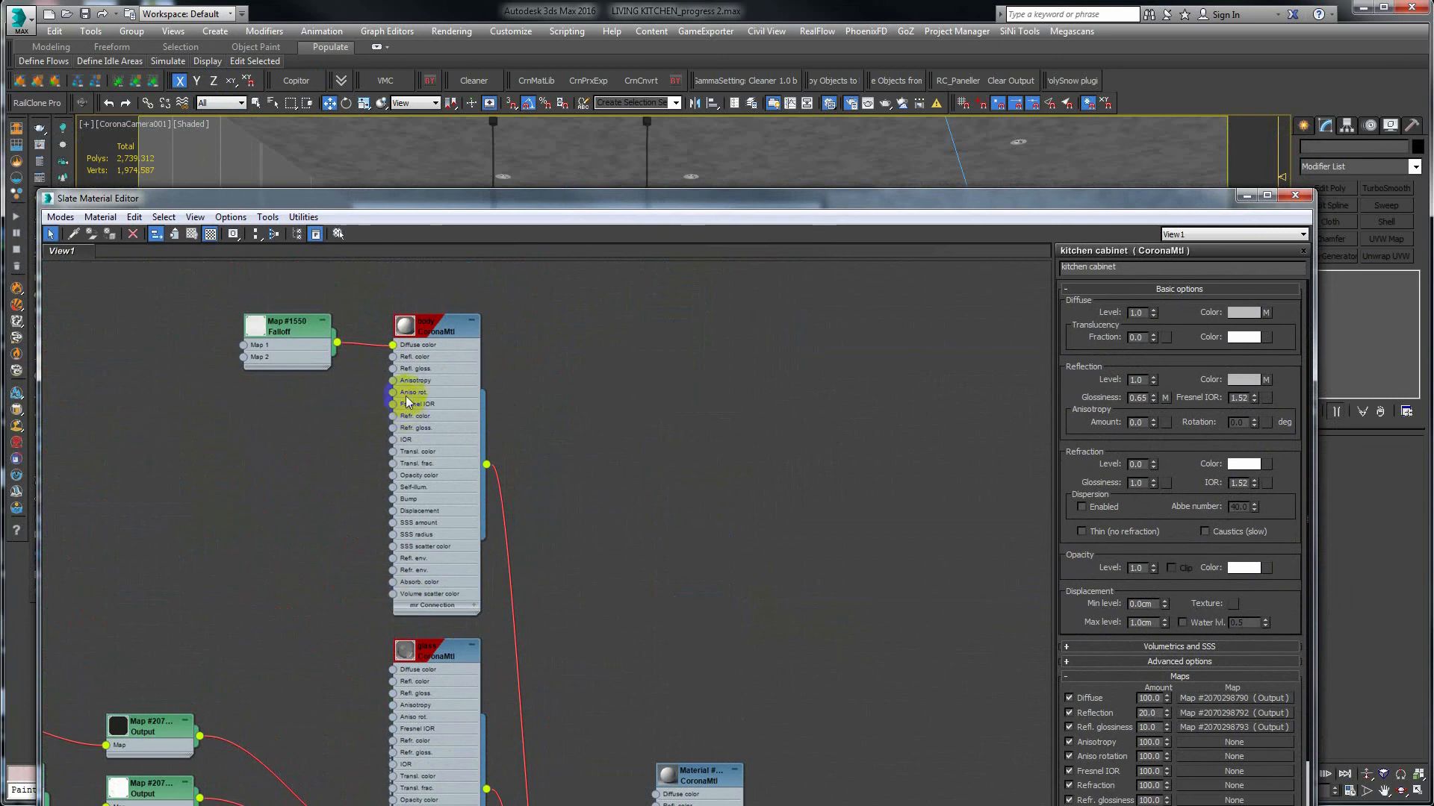
scroll(408, 401, up, 3)
scroll(413, 545, down, 6)
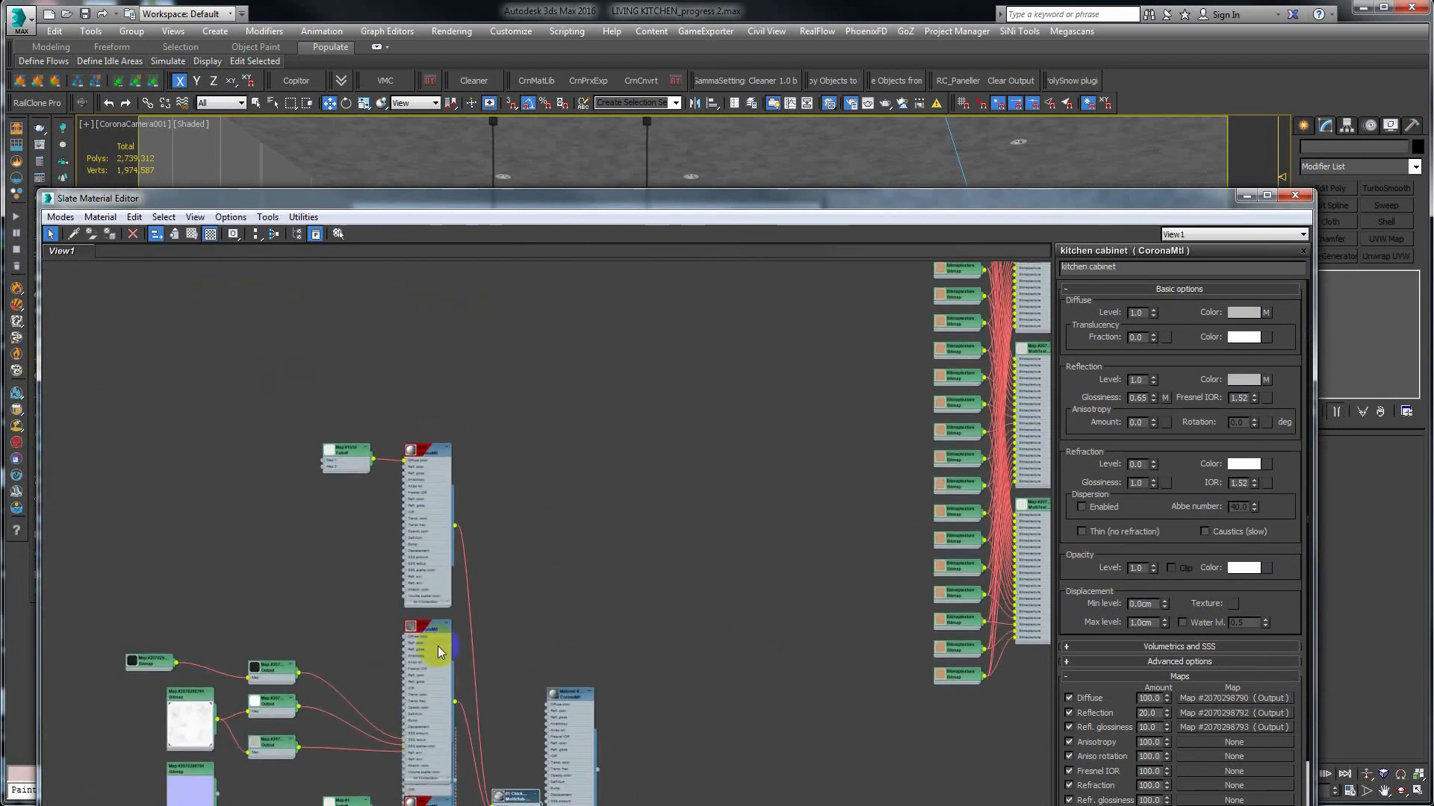
middle_drag(437, 648, 442, 378)
scroll(415, 657, up, 3)
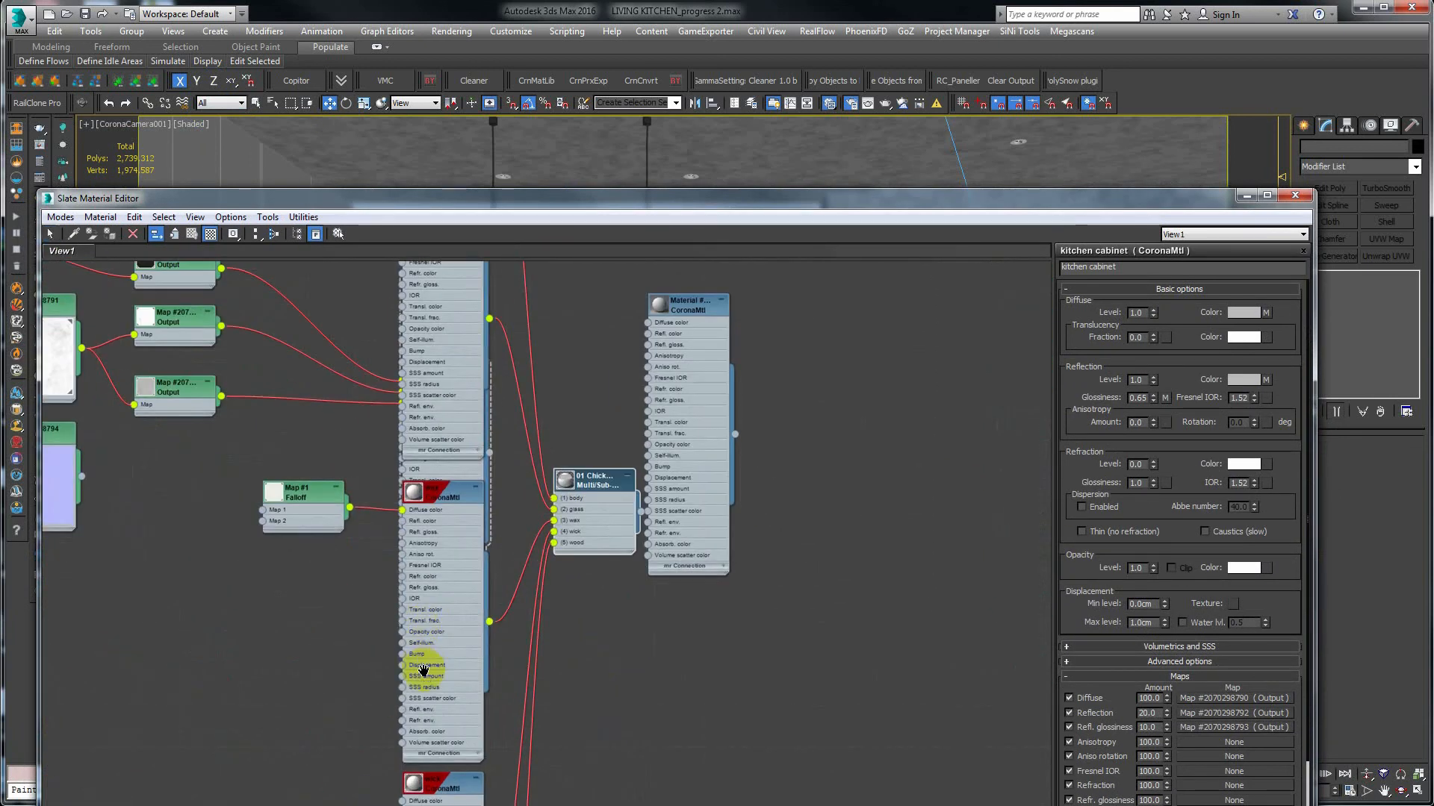
middle_drag(424, 671, 410, 509)
scroll(453, 609, down, 3)
middle_drag(454, 647, 464, 352)
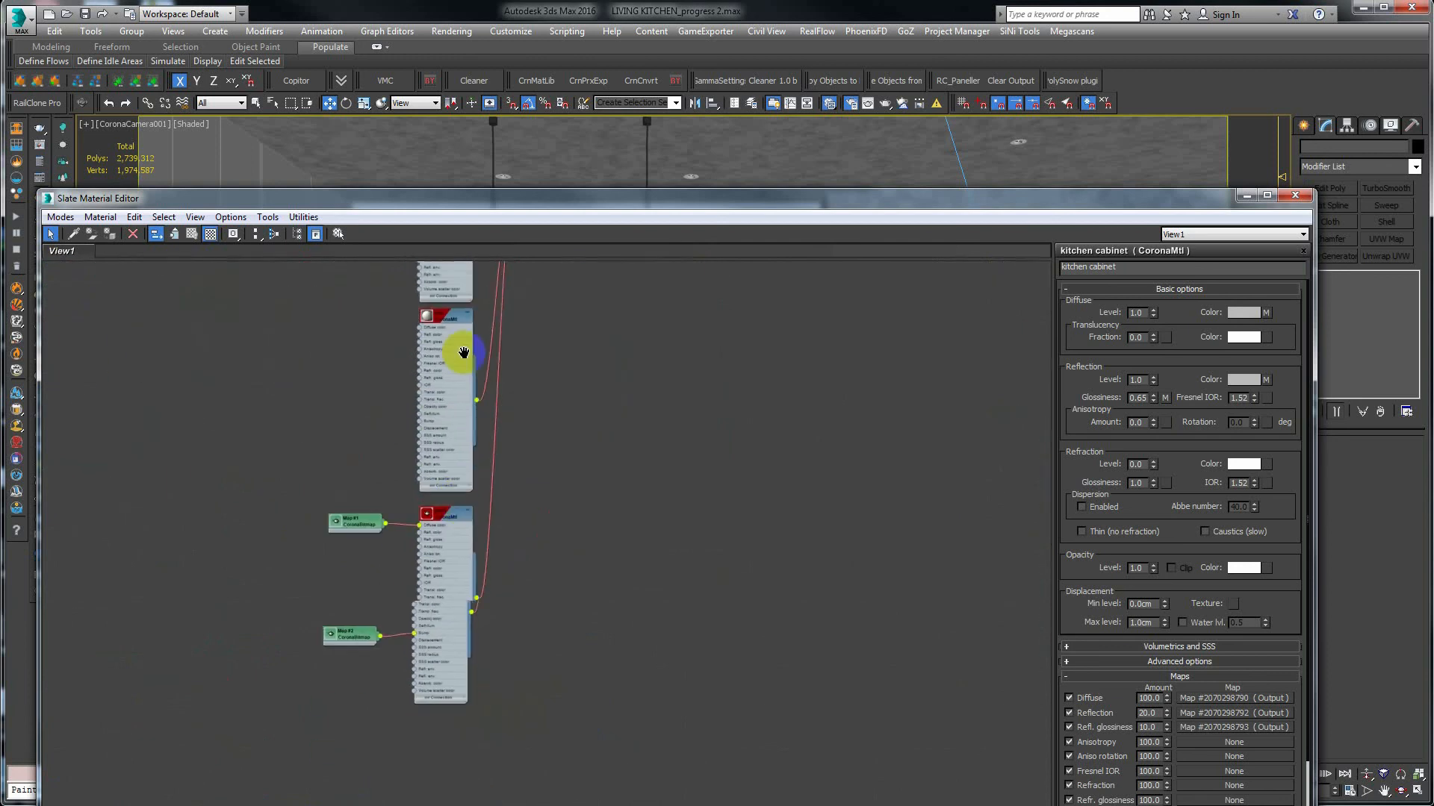
scroll(408, 572, up, 2)
scroll(431, 515, up, 2)
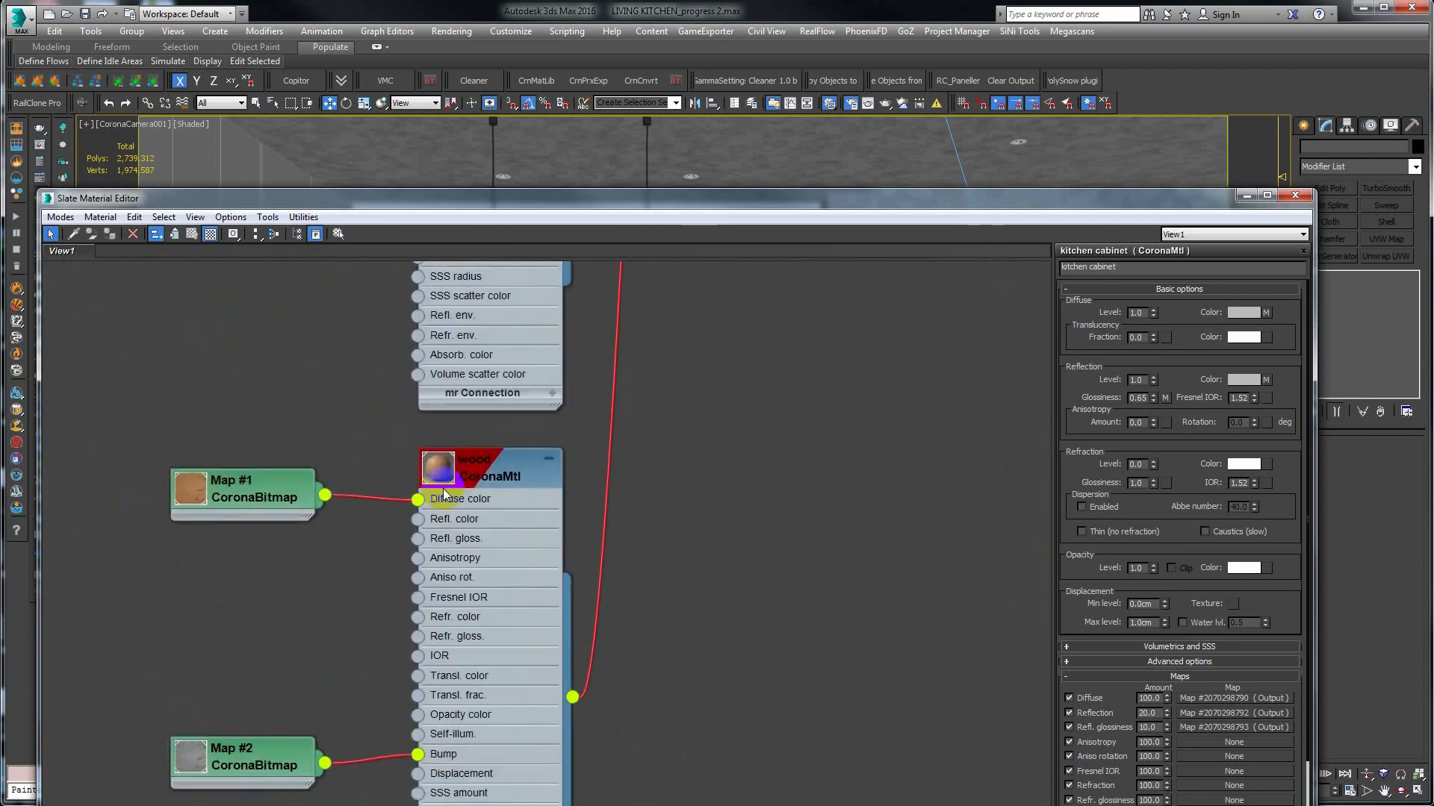
Insert a Color Correction map between the Map #1 CoronaBitmap and the wood material's Diffuse color input.
drag(329, 482, 202, 498)
mouse_move(239, 523)
click(346, 526)
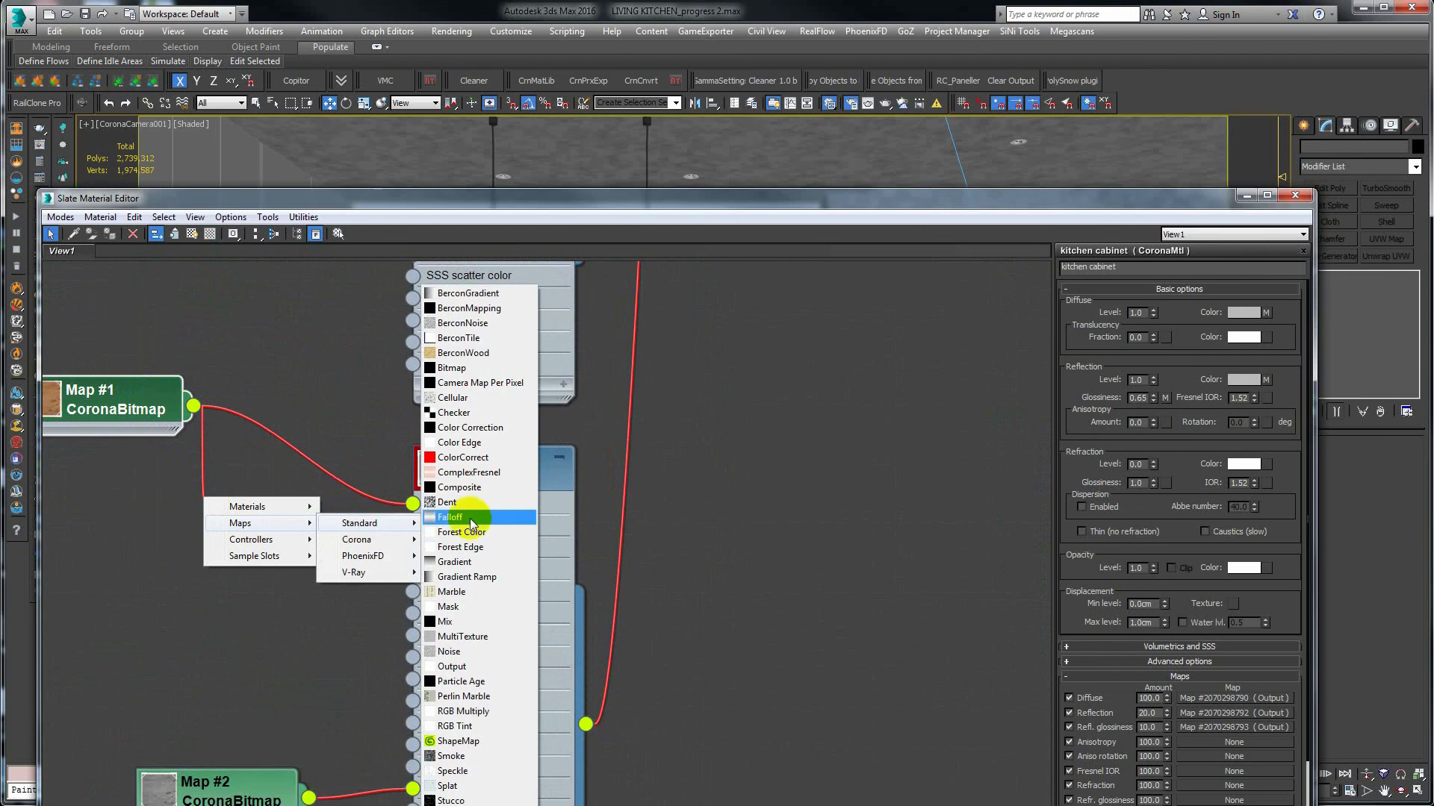
click(485, 427)
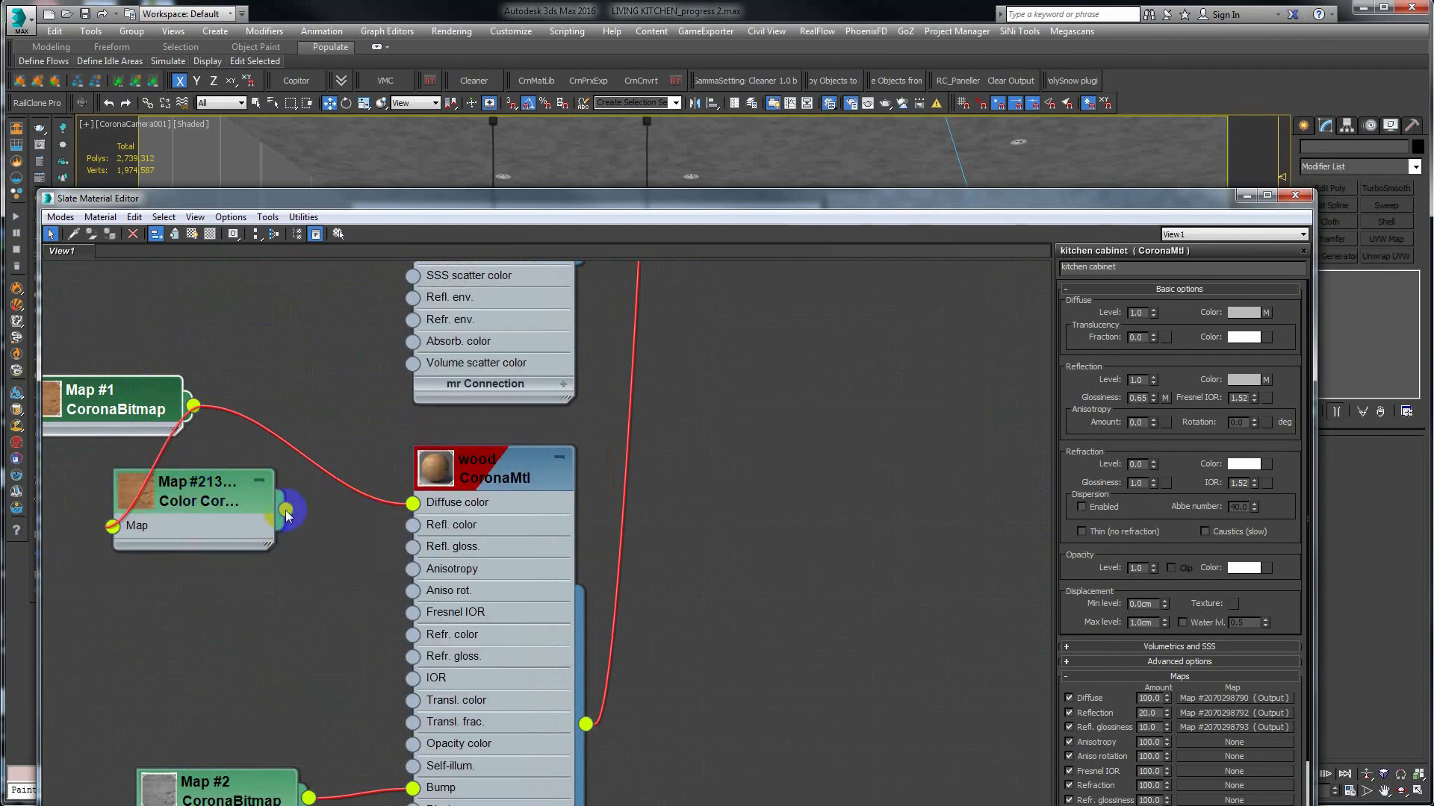
drag(286, 510, 414, 505)
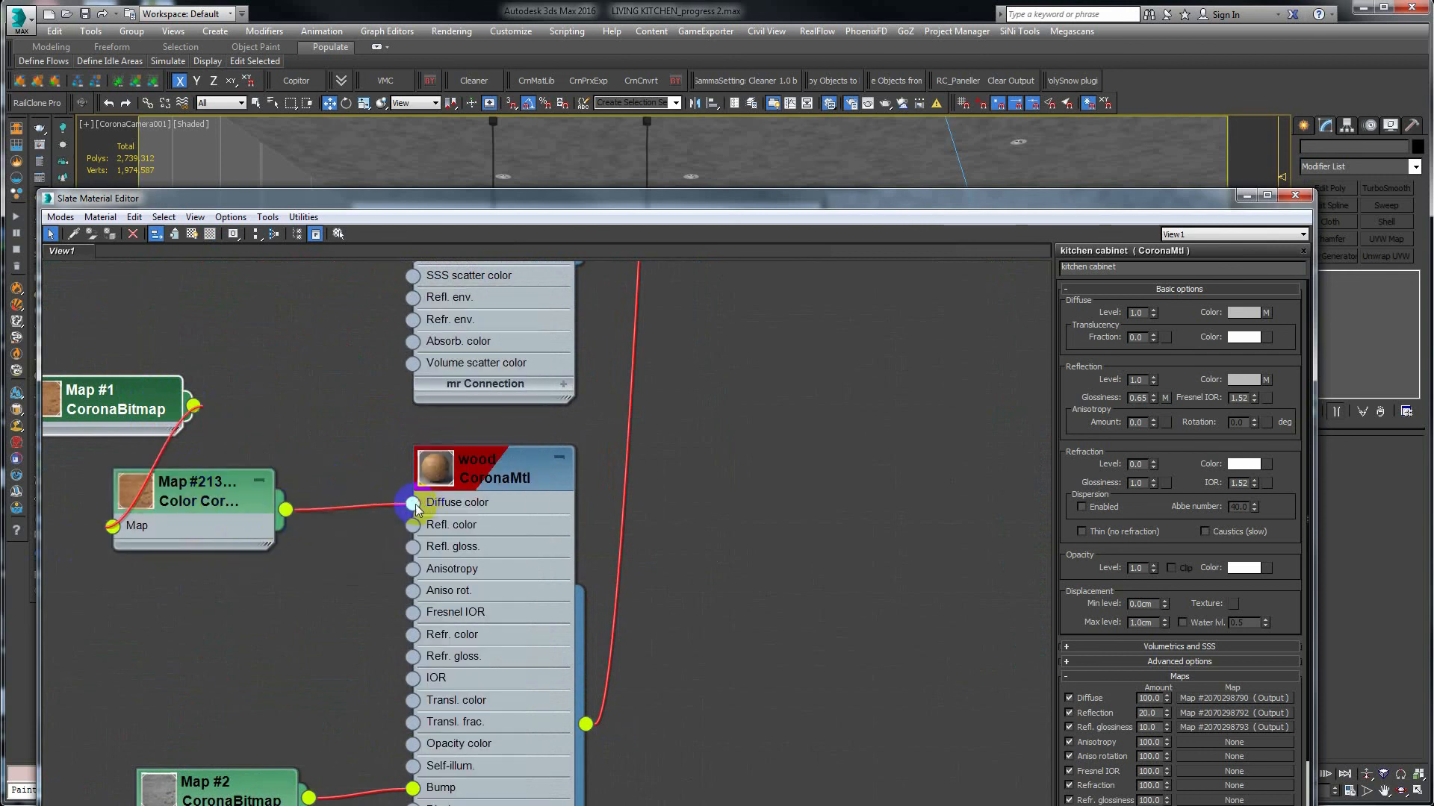
Set the wood Color Correction map's saturation to -46.844.
double_click(198, 496)
click(1141, 494)
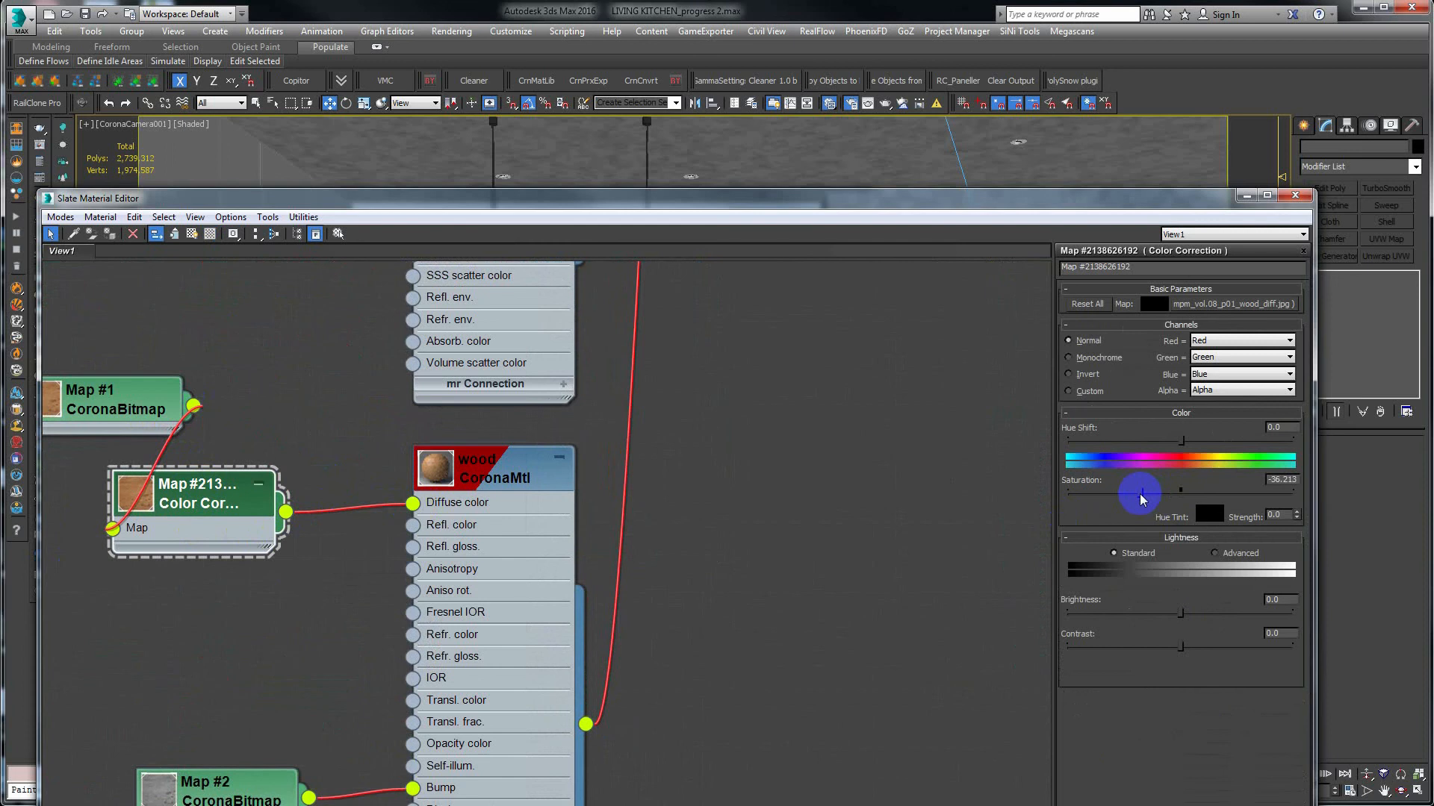
drag(1140, 494, 1133, 494)
Move the Map #1 CoronaBitmap node away from the Color Correction node to tidy the wood material's graph.
middle_drag(174, 703, 291, 543)
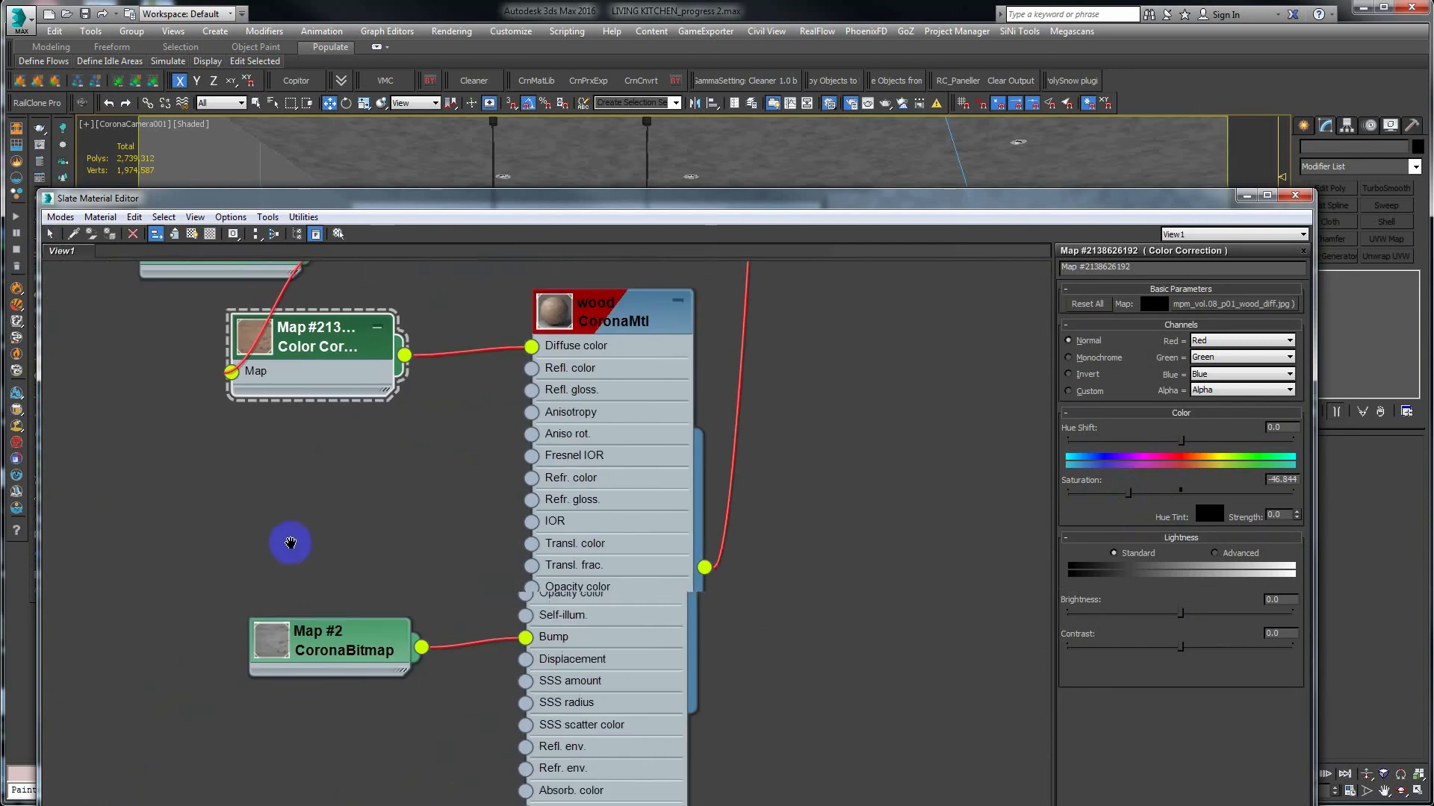
scroll(316, 673, down, 3)
scroll(373, 499, up, 3)
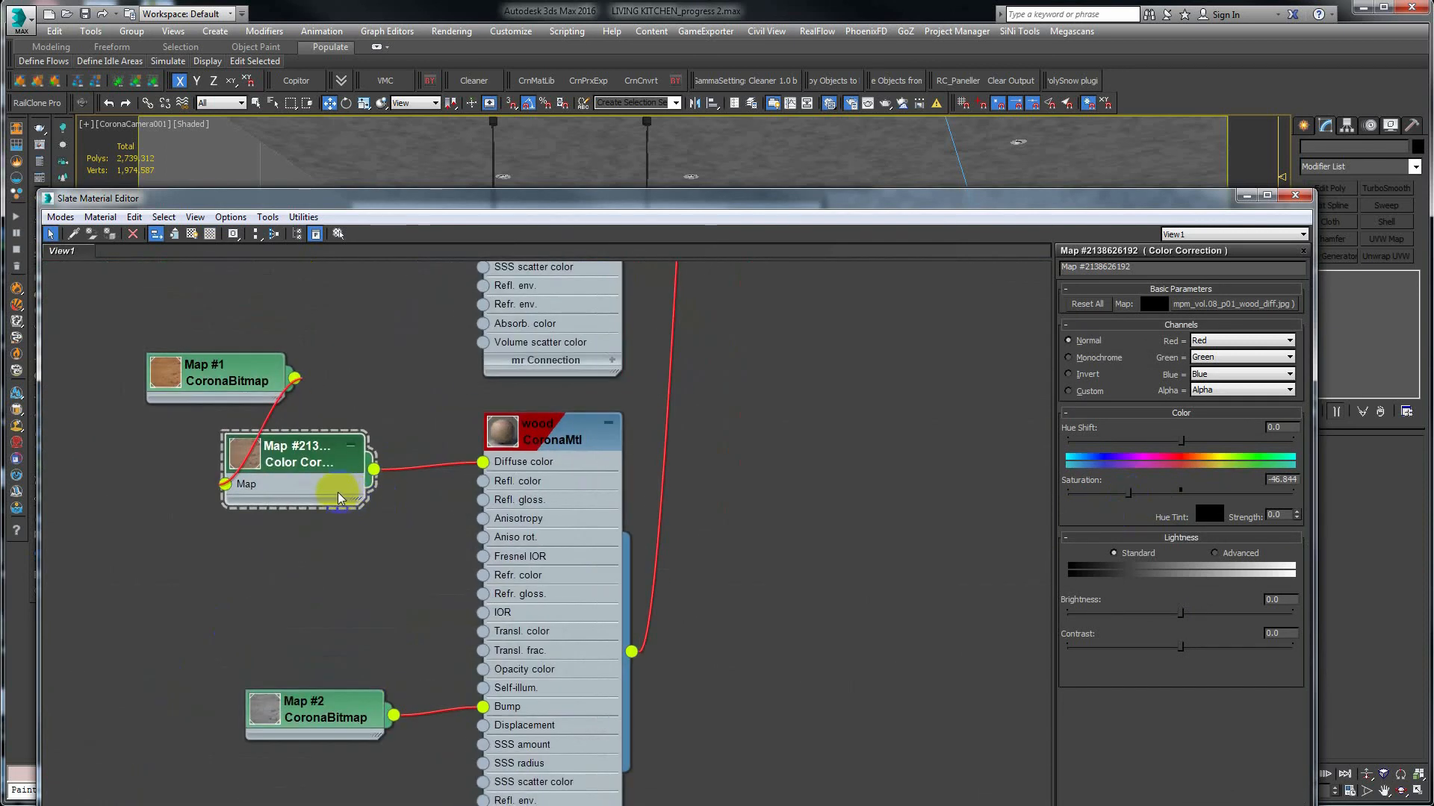
drag(244, 398, 99, 401)
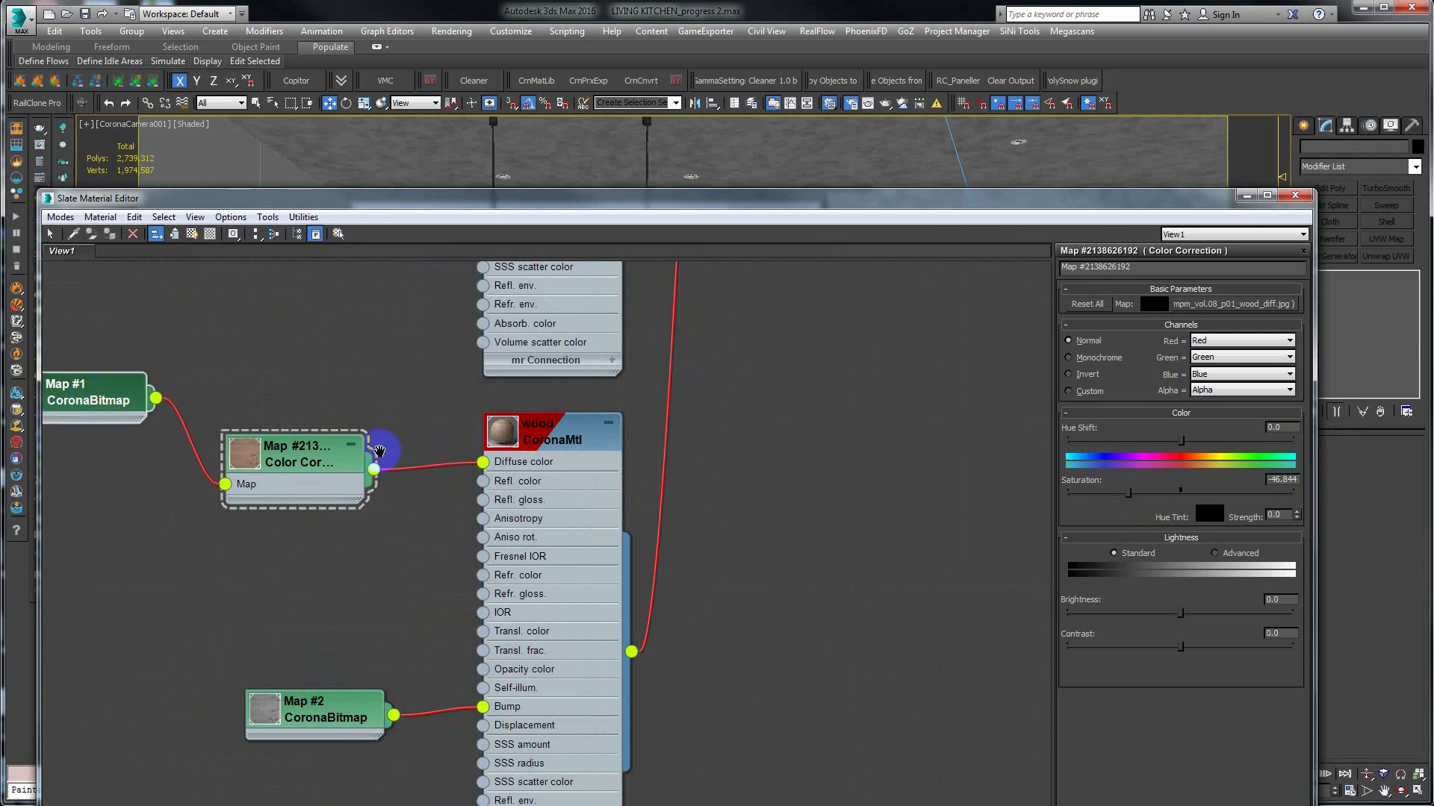
Open a separate preview of the wood material and set the Color Correction hue shift to 13.754.
middle_drag(377, 457, 362, 433)
scroll(470, 422, up, 1)
scroll(476, 414, up, 1)
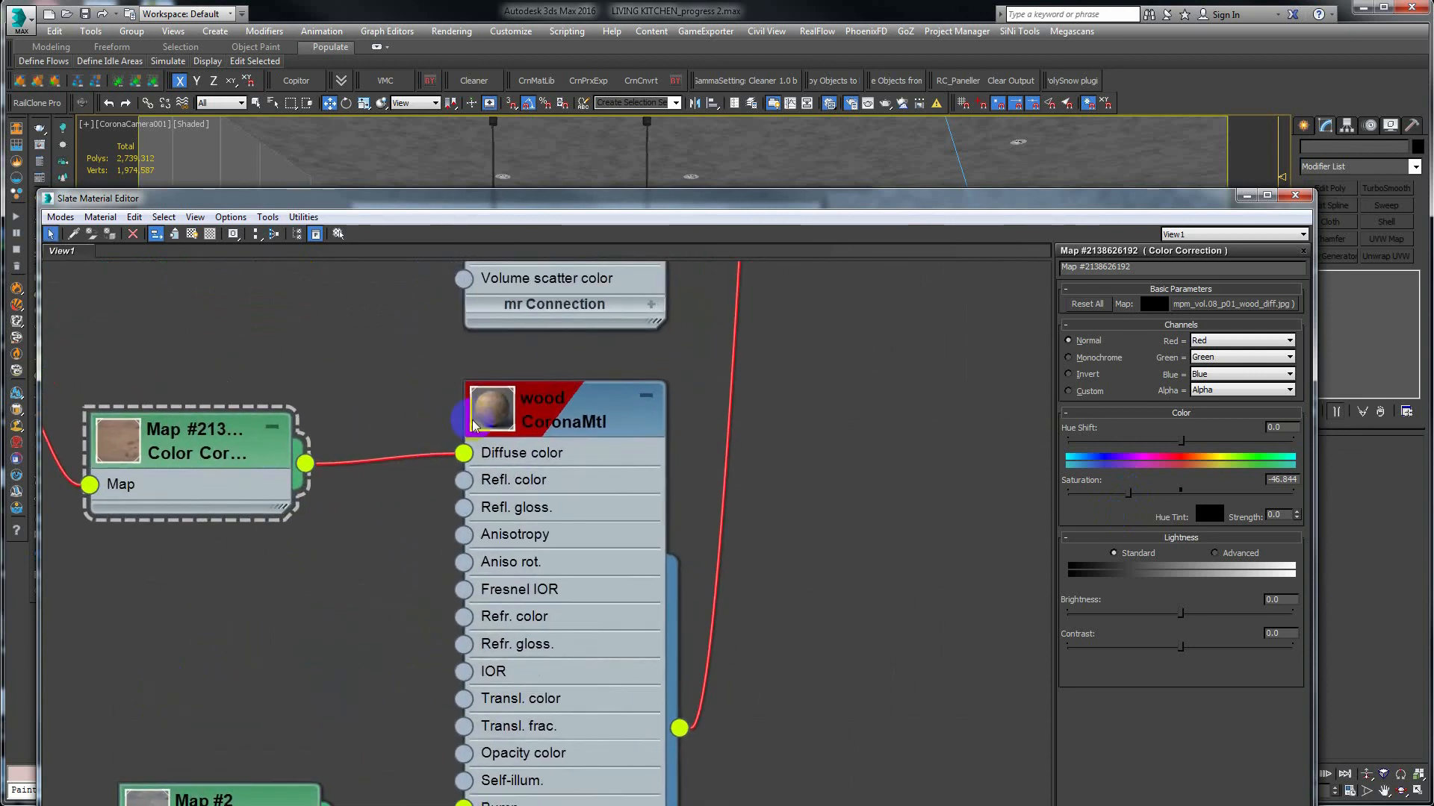
drag(1199, 447, 1134, 453)
right_click(497, 407)
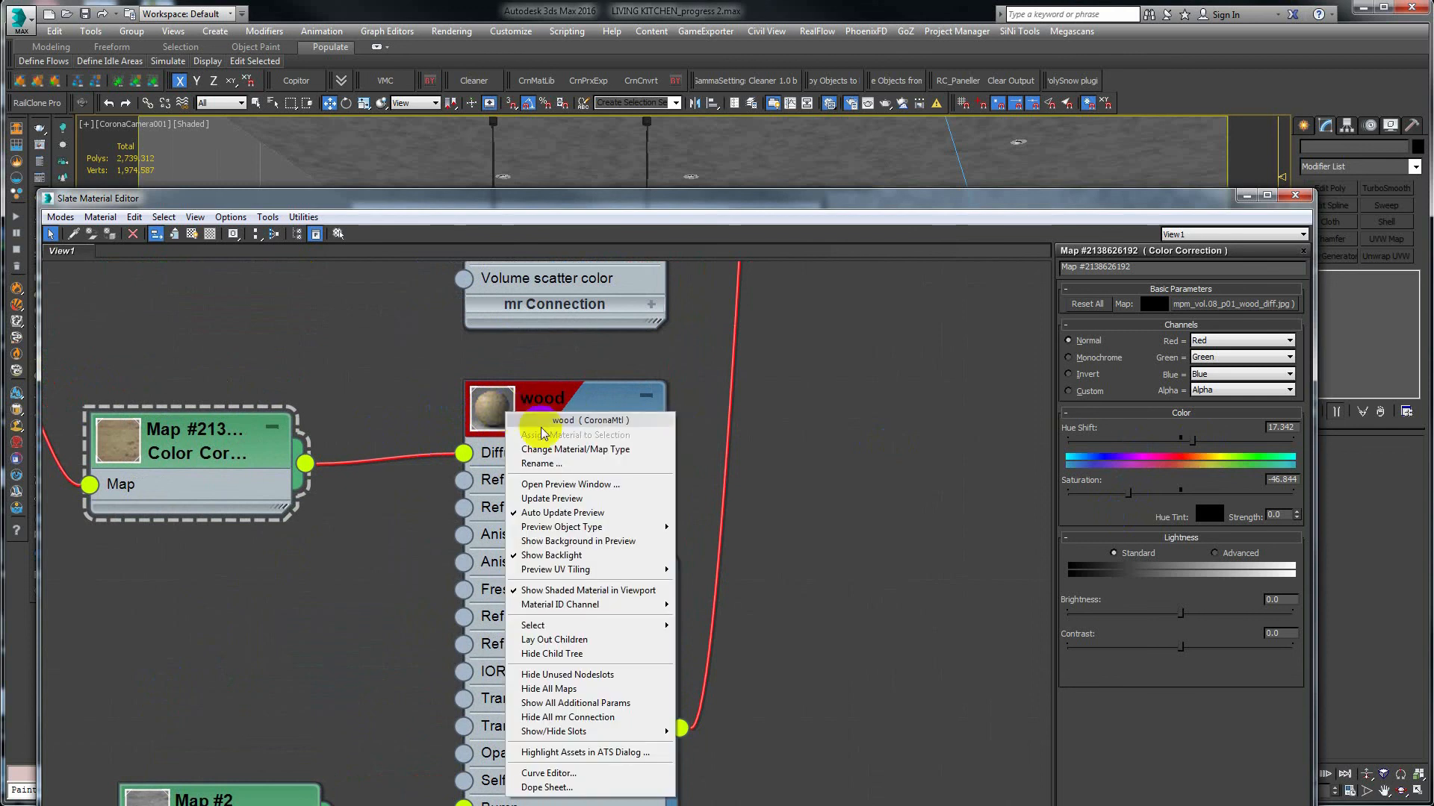
click(523, 486)
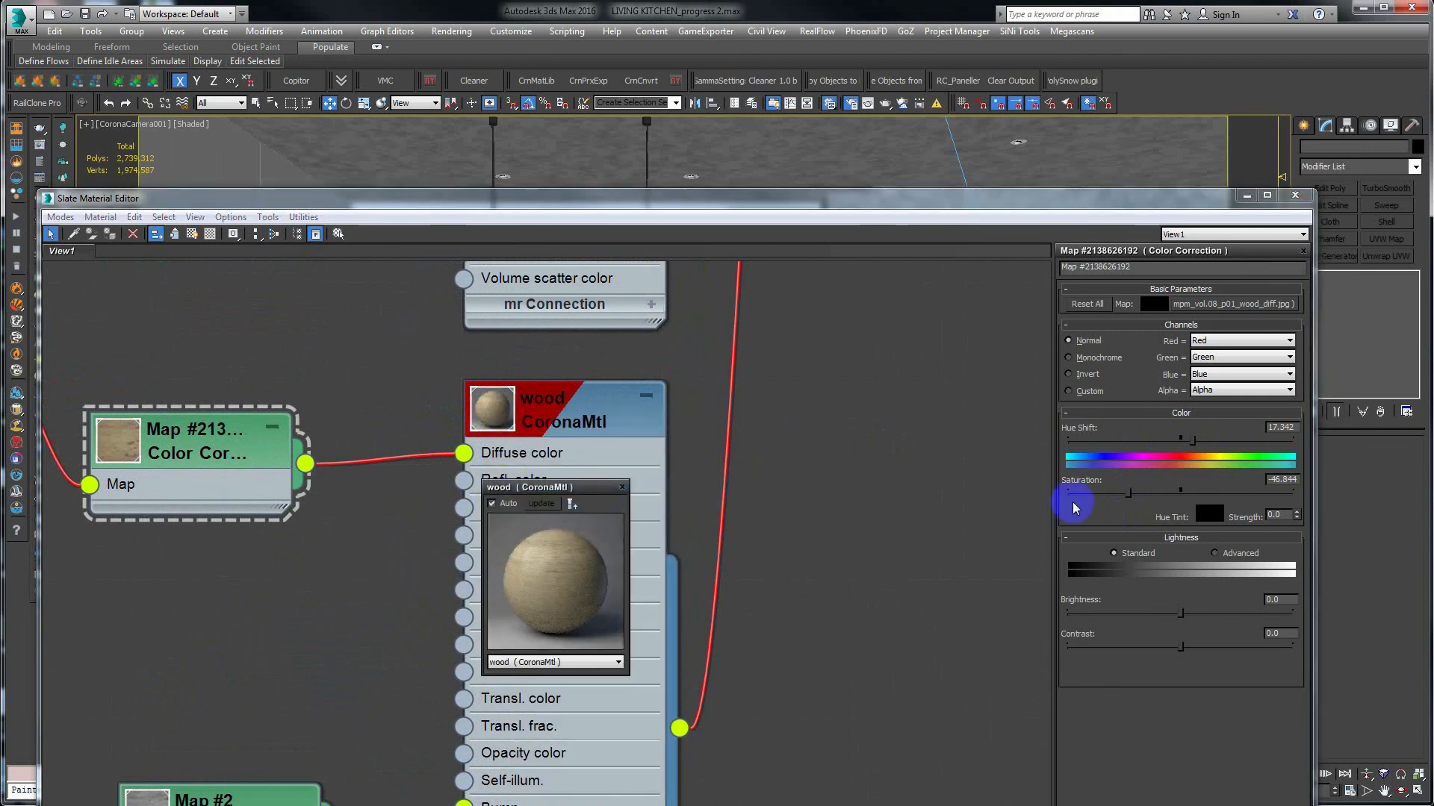
drag(1191, 445, 1190, 445)
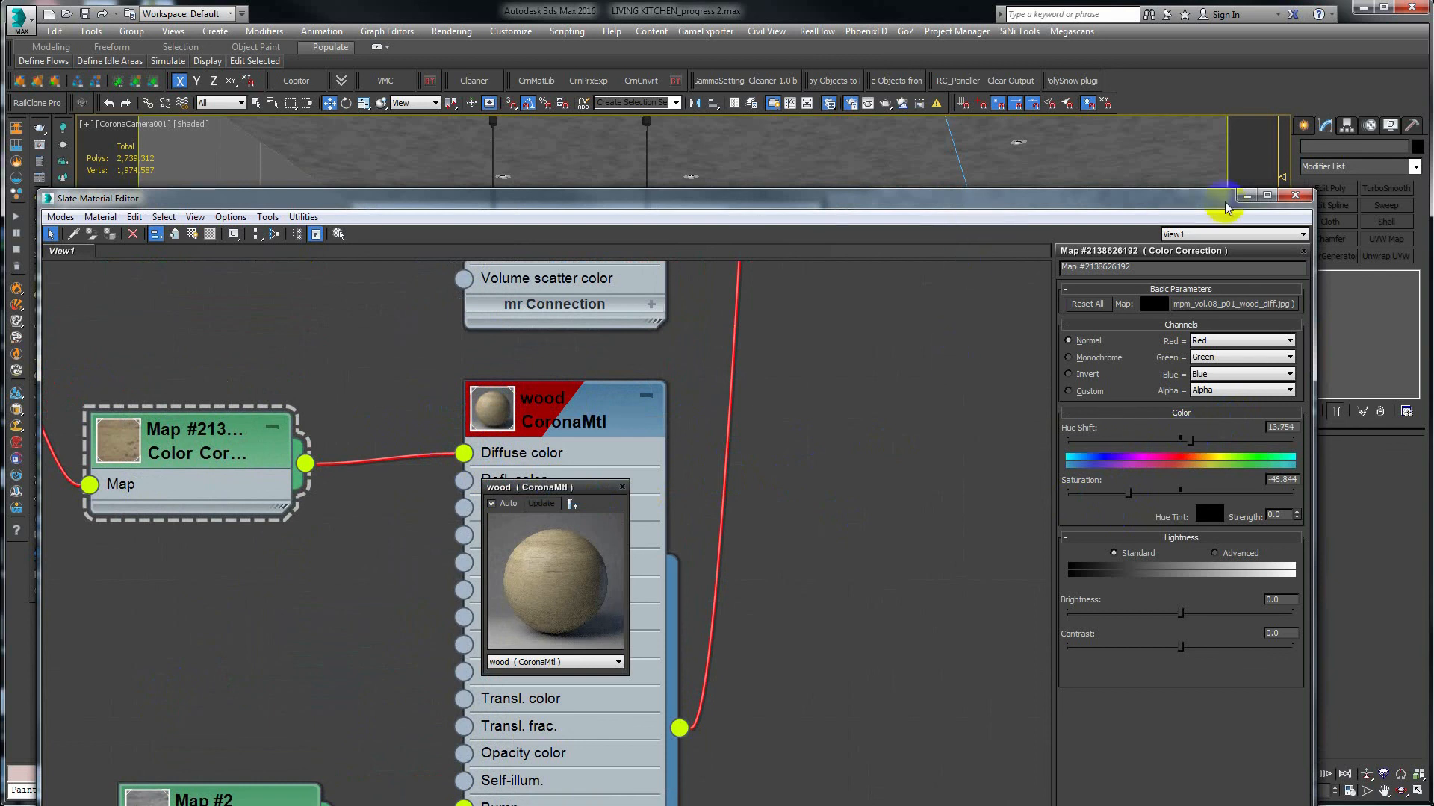
Show the Corona frame buffer, limit rendering to a region around the dining table and chairs, and render that region.
drag(1213, 200, 1031, 300)
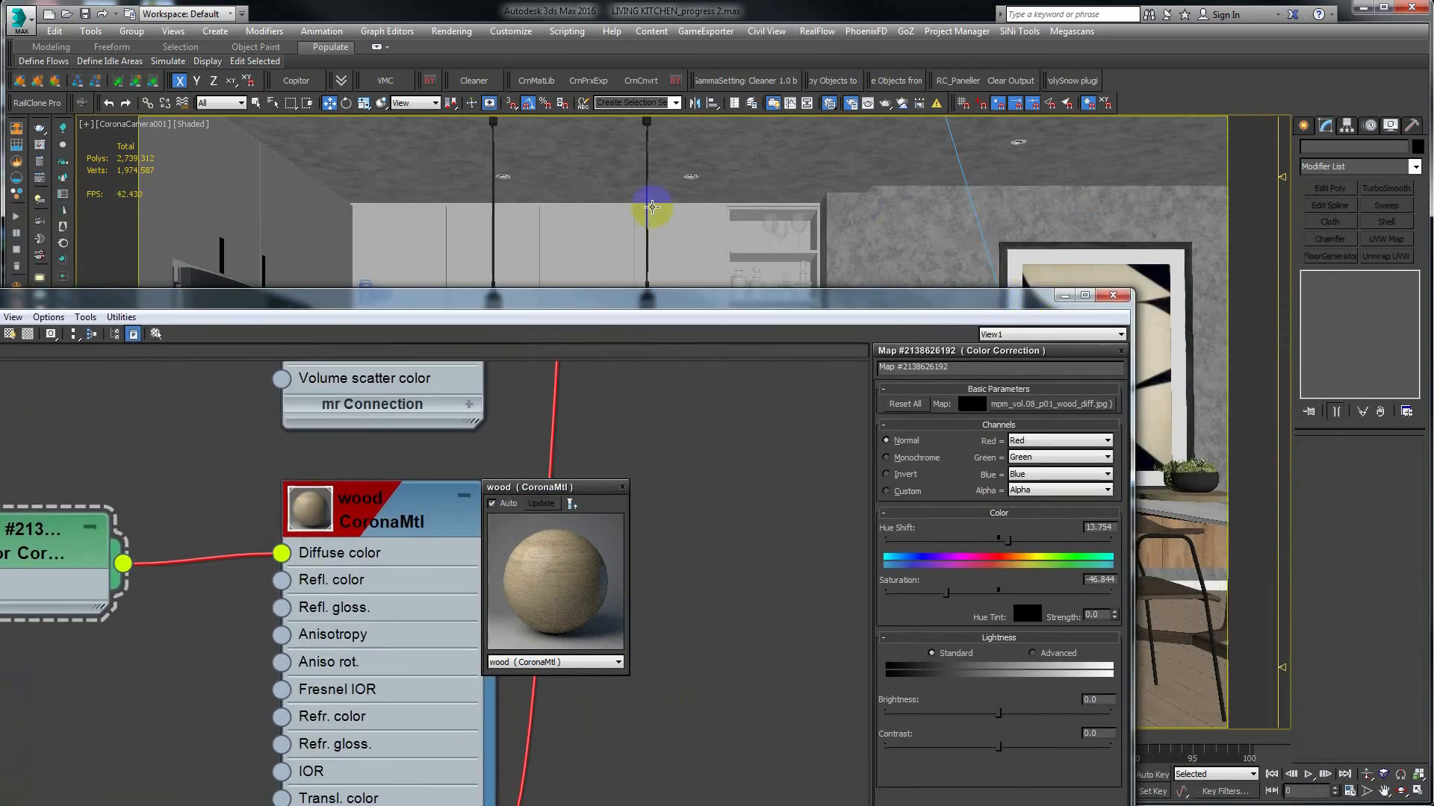
drag(112, 302, 200, 432)
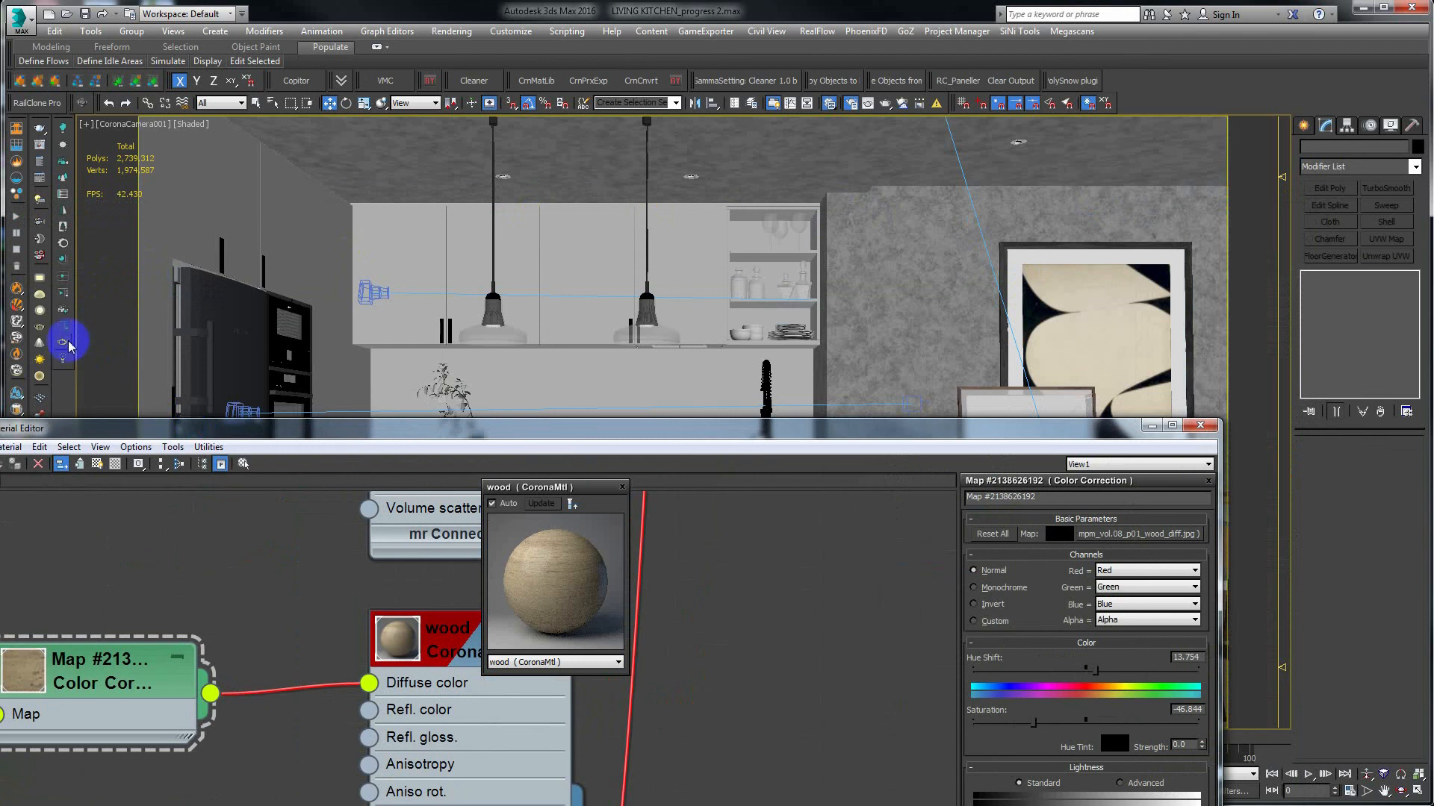
click(64, 341)
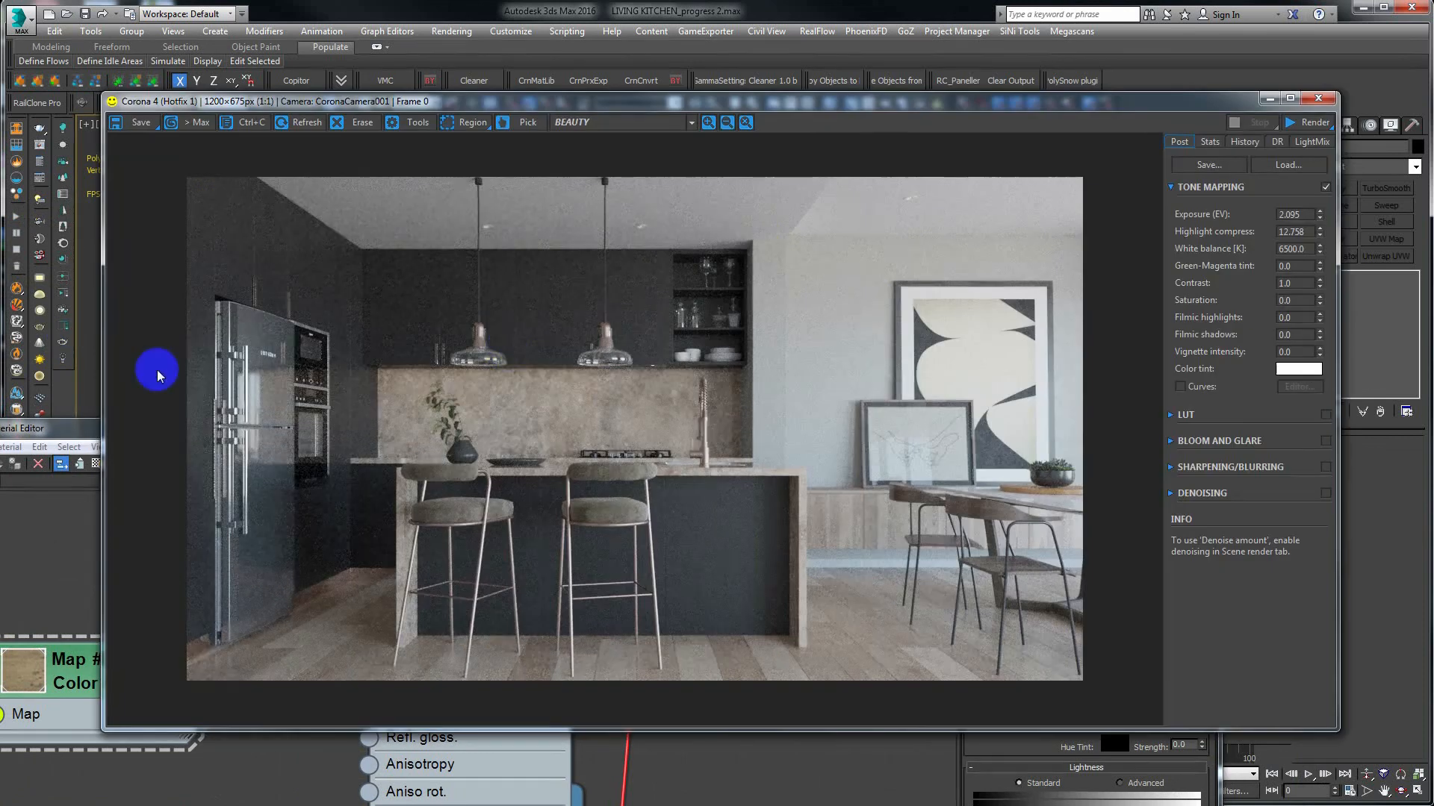
click(467, 123)
drag(963, 447, 1088, 541)
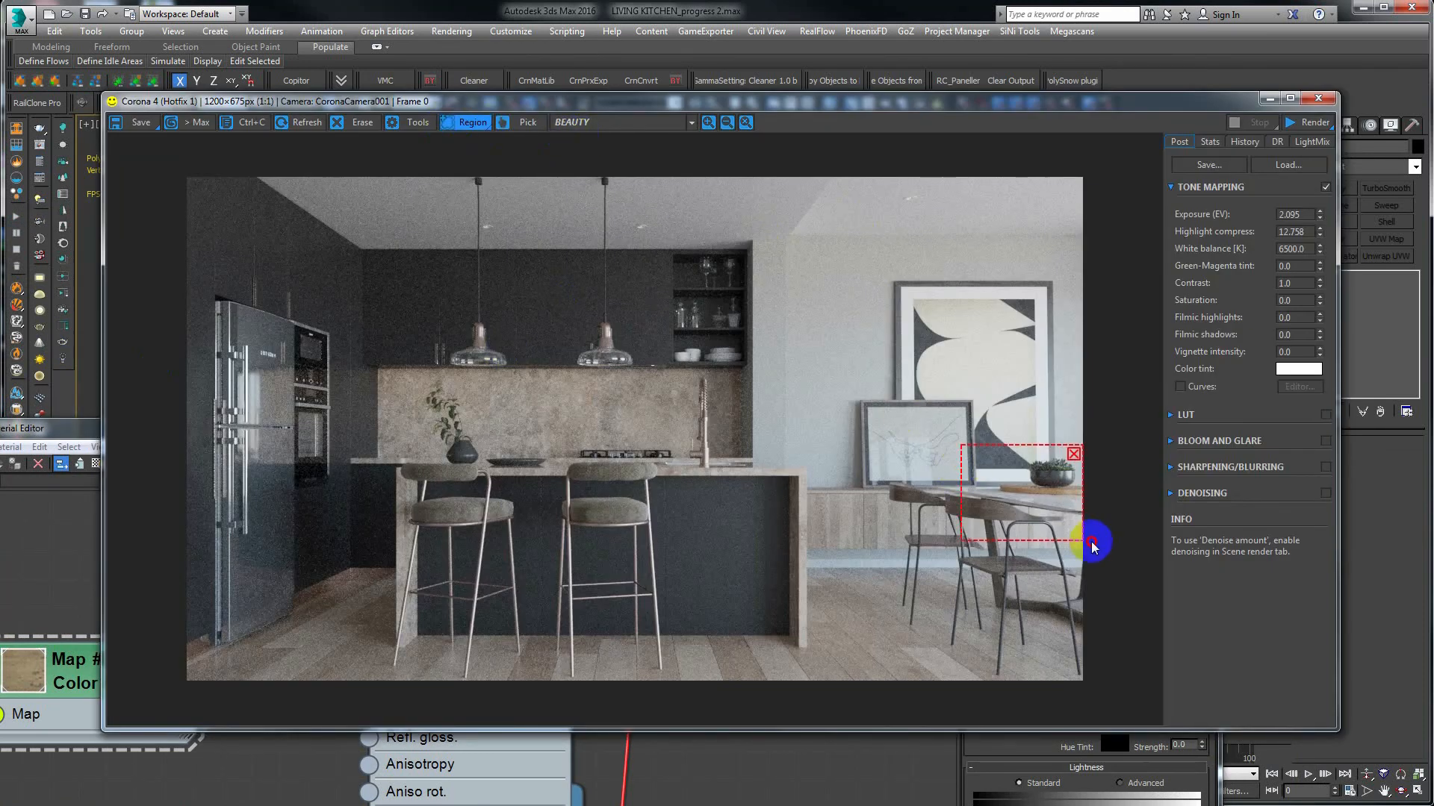
drag(880, 446, 1097, 564)
click(1307, 127)
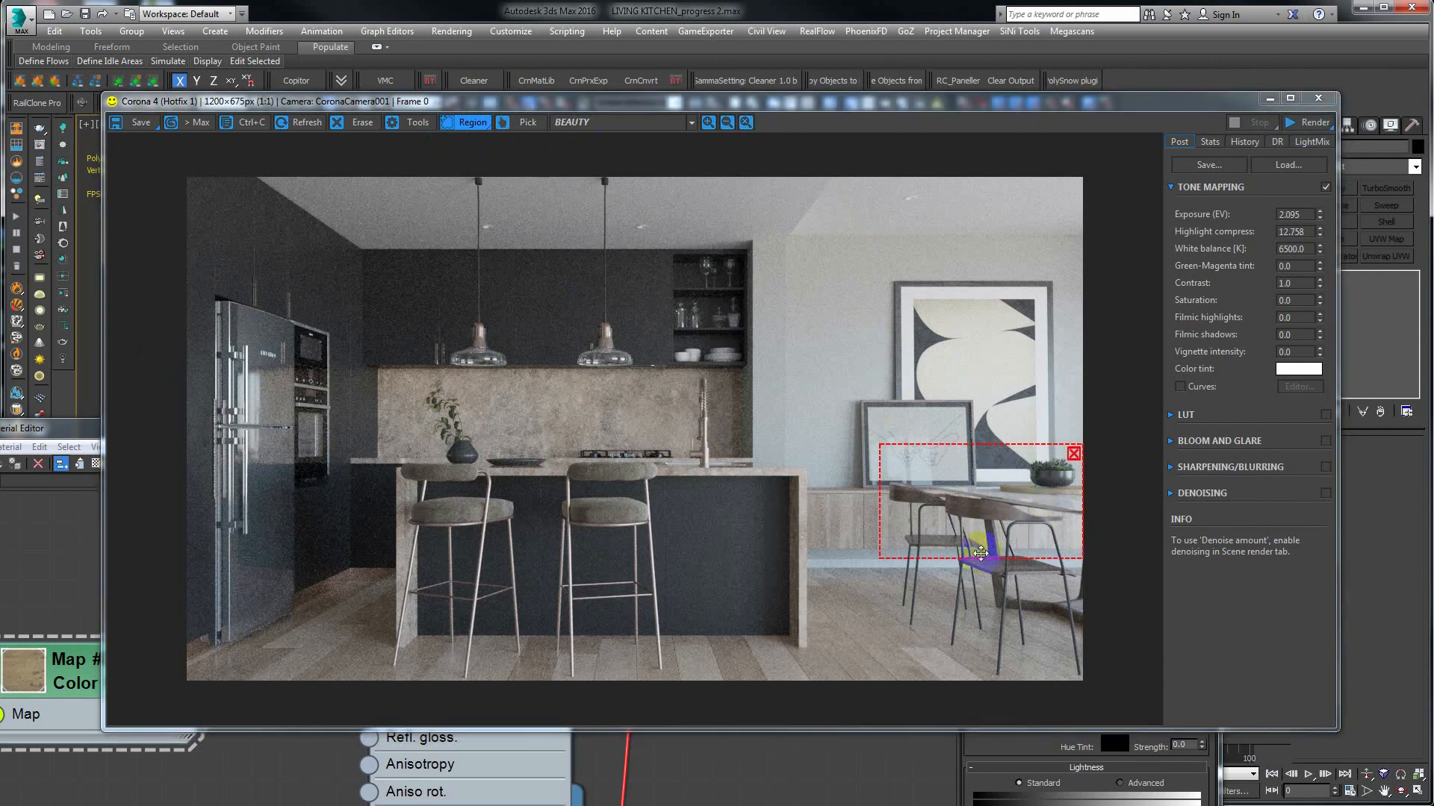
Set the wood Color Correction map's saturation to -23.588 and render the dining-area region again.
click(818, 779)
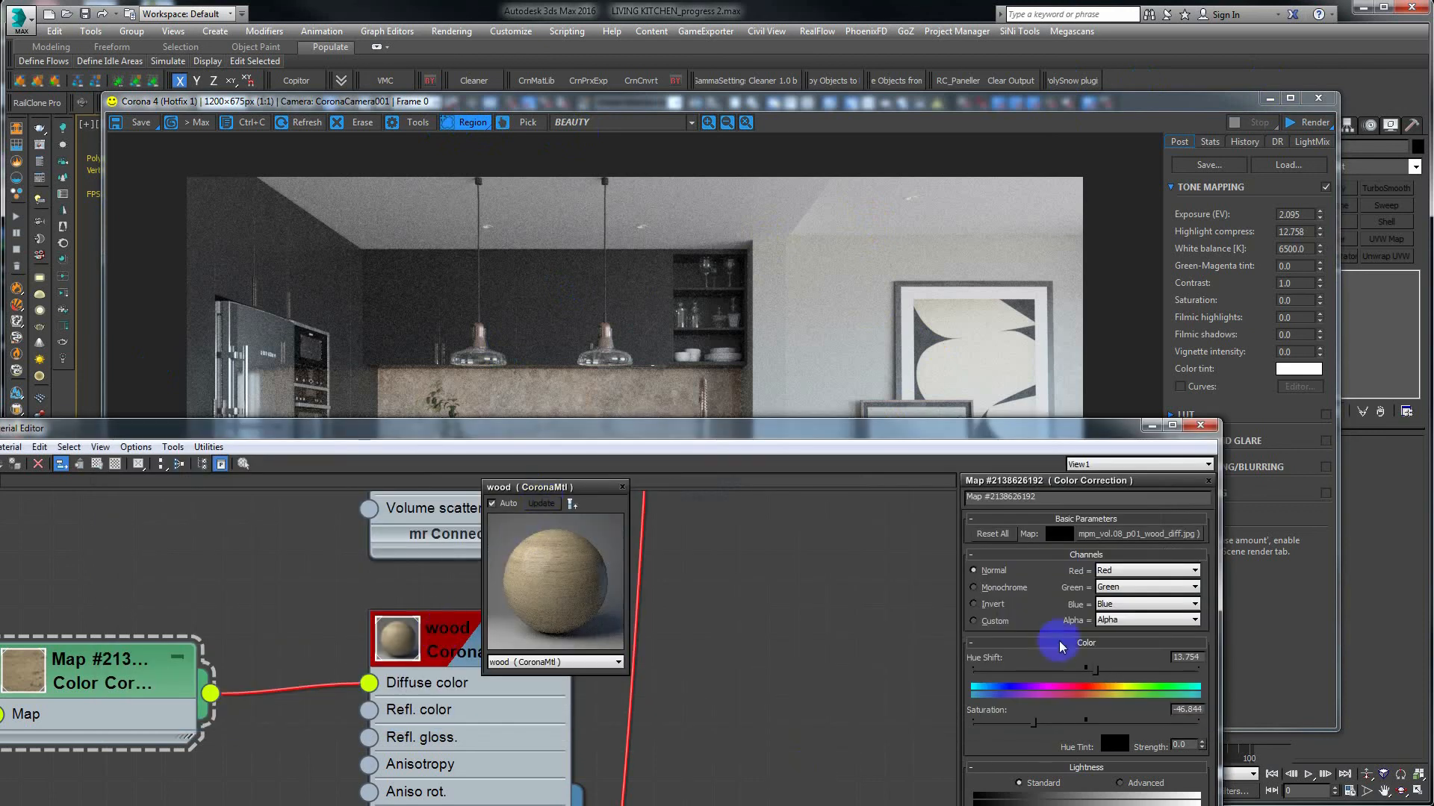
drag(1026, 707, 1059, 723)
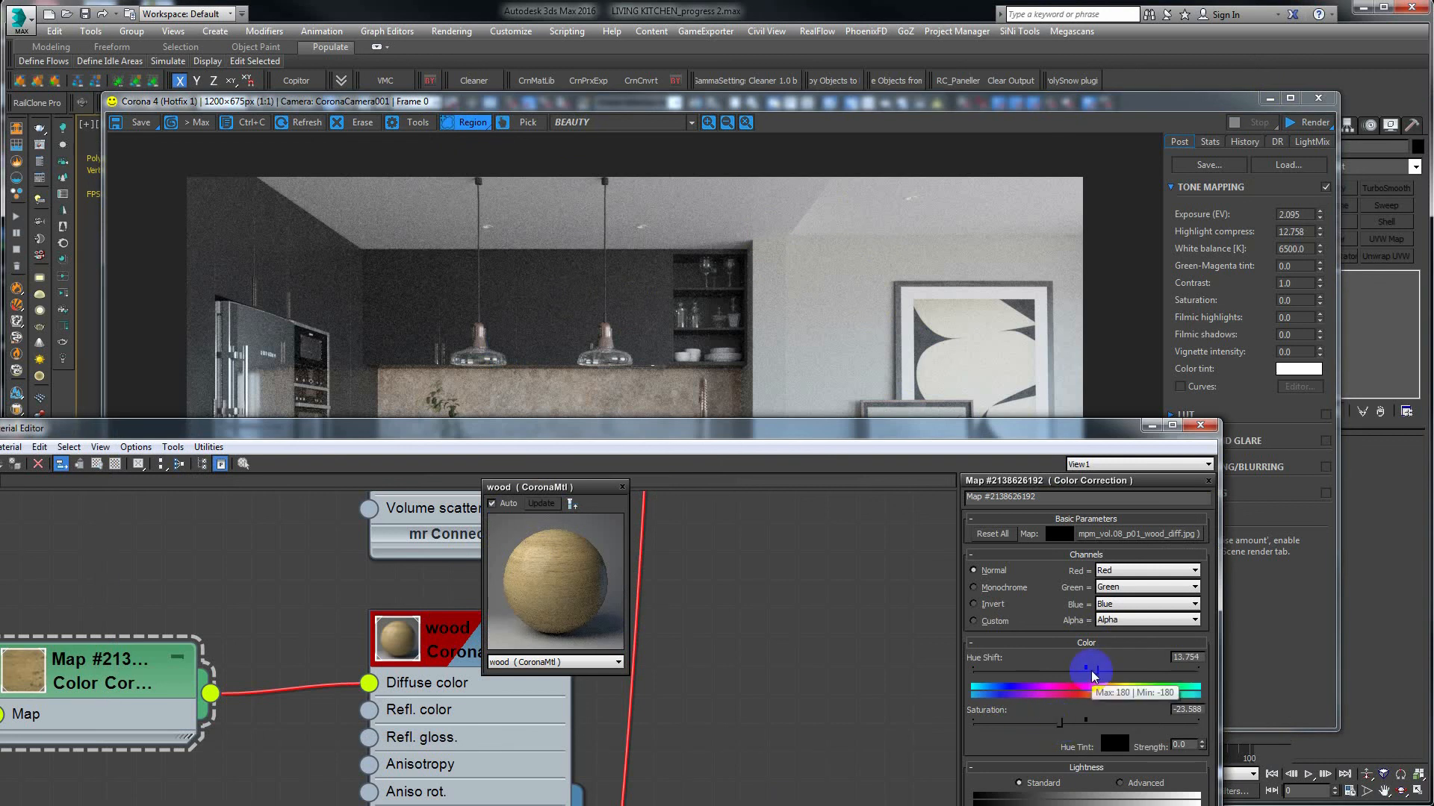
click(1035, 356)
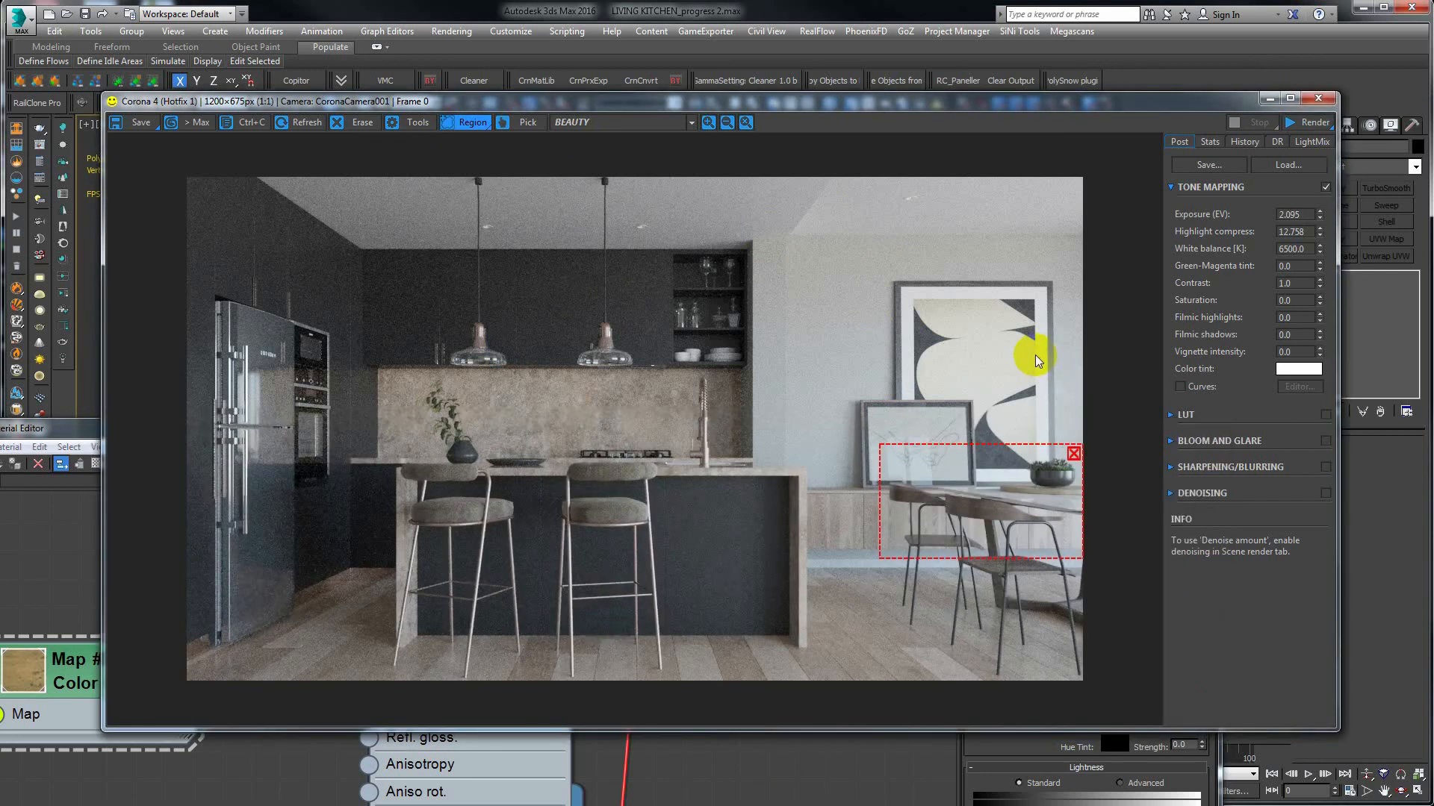
click(1297, 123)
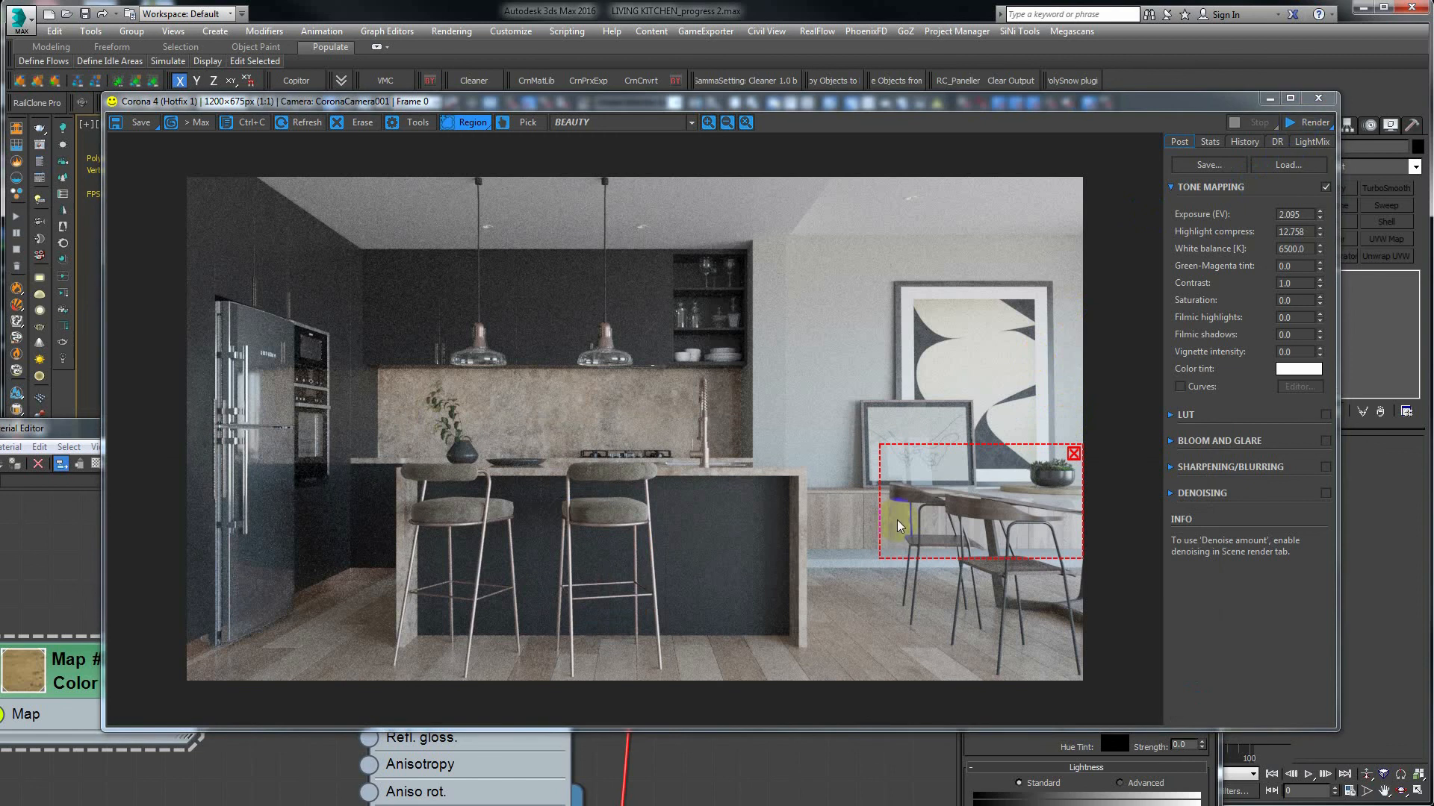